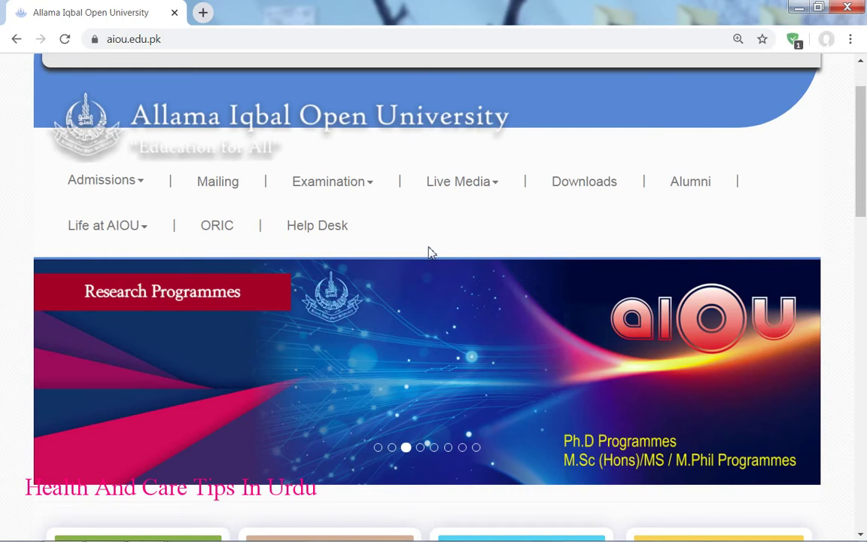
# - Open the Online Admission Form page from the Admissions section of the university home page
pyautogui.scroll(-2, 431, 251)
pyautogui.scroll(-1, 418, 250)
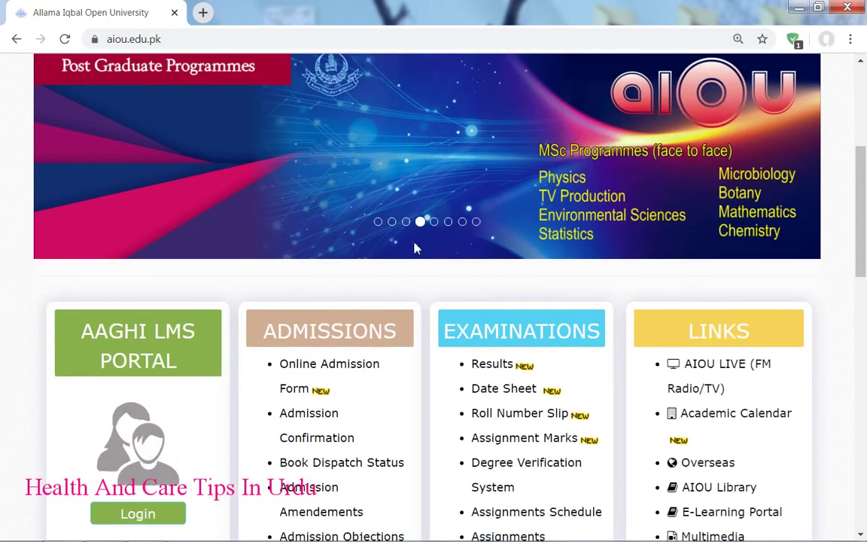
pyautogui.scroll(-1, 390, 323)
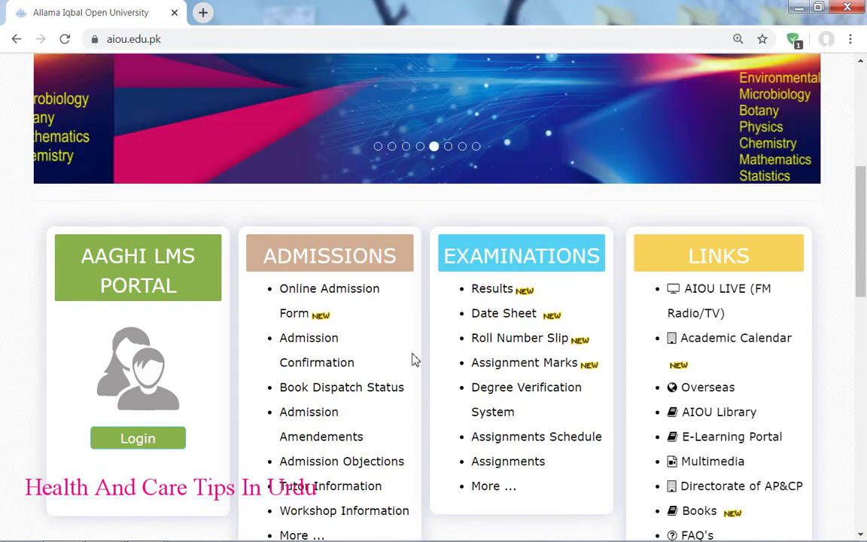
pyautogui.scroll(-1, 399, 482)
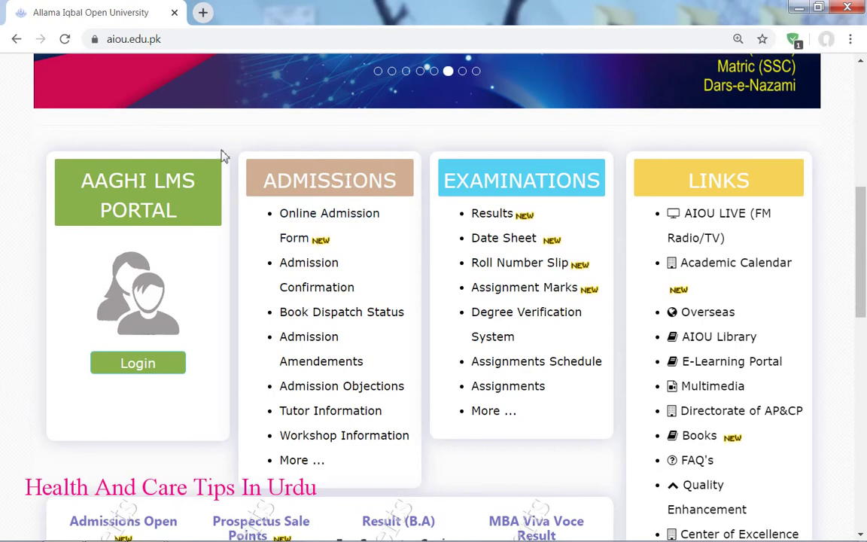
pyautogui.scroll(6, 248, 333)
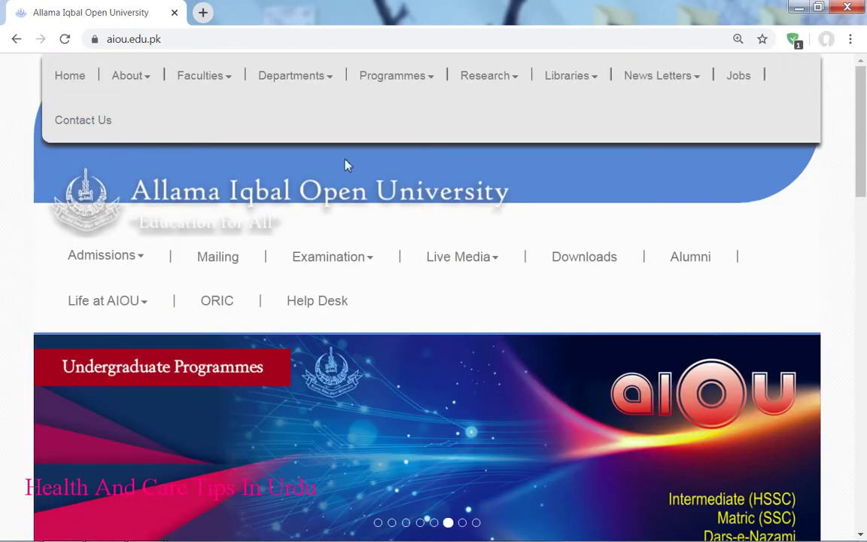
pyautogui.scroll(-2, 271, 333)
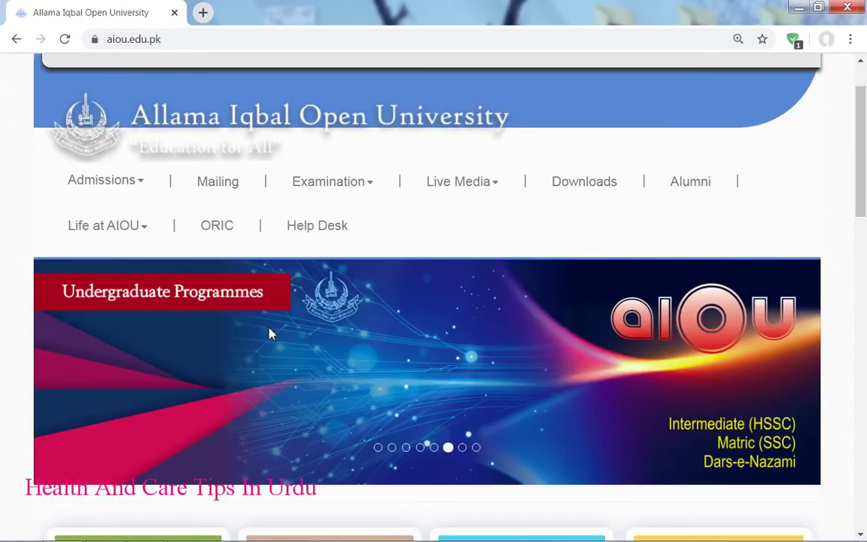
pyautogui.scroll(-4, 272, 335)
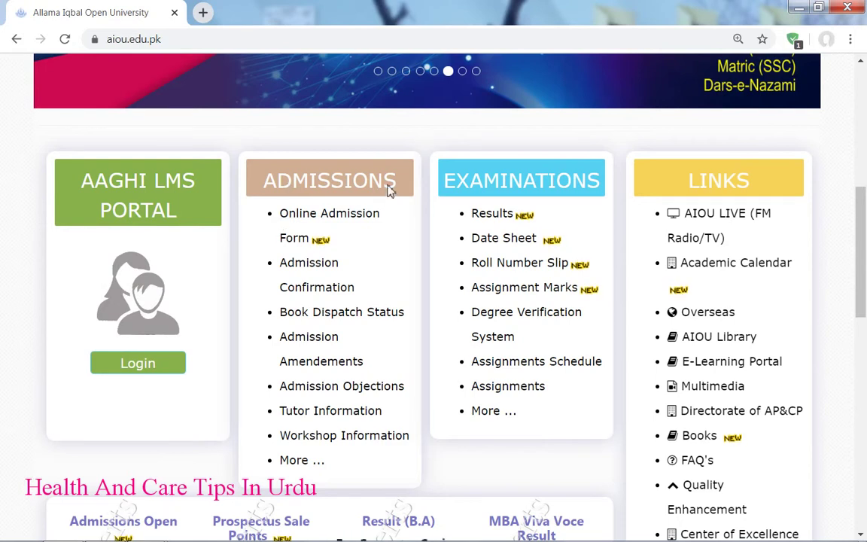
pyautogui.click(348, 216)
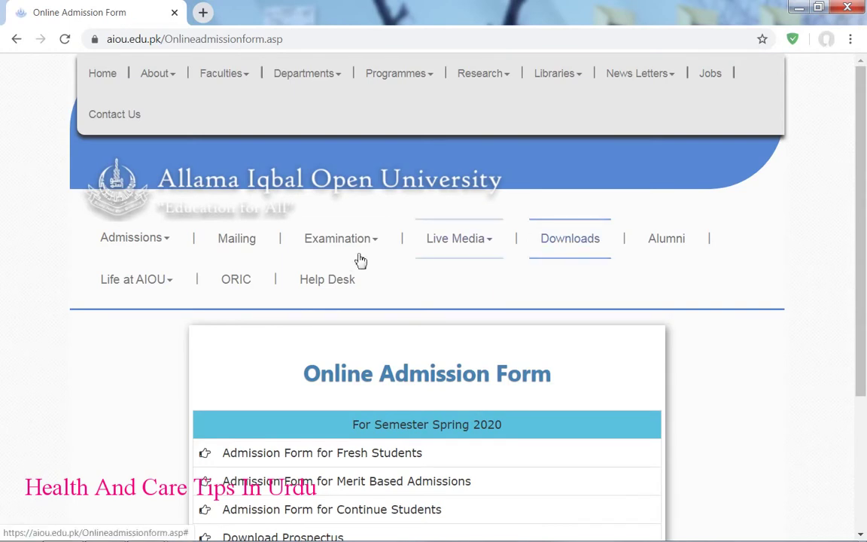
# - Choose the Admission Form for Fresh Students from the Semester Spring 2020 forms
pyautogui.scroll(-1, 364, 337)
pyautogui.scroll(-1, 334, 406)
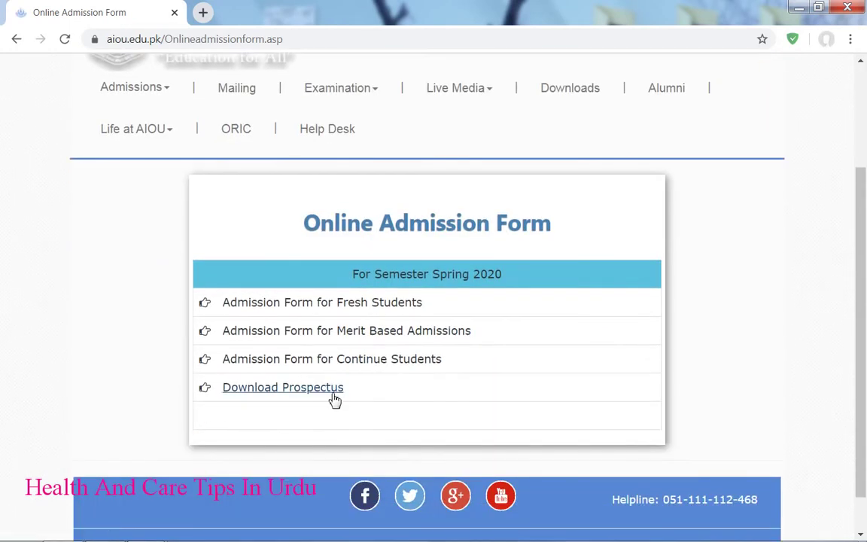
pyautogui.scroll(2, 747, 393)
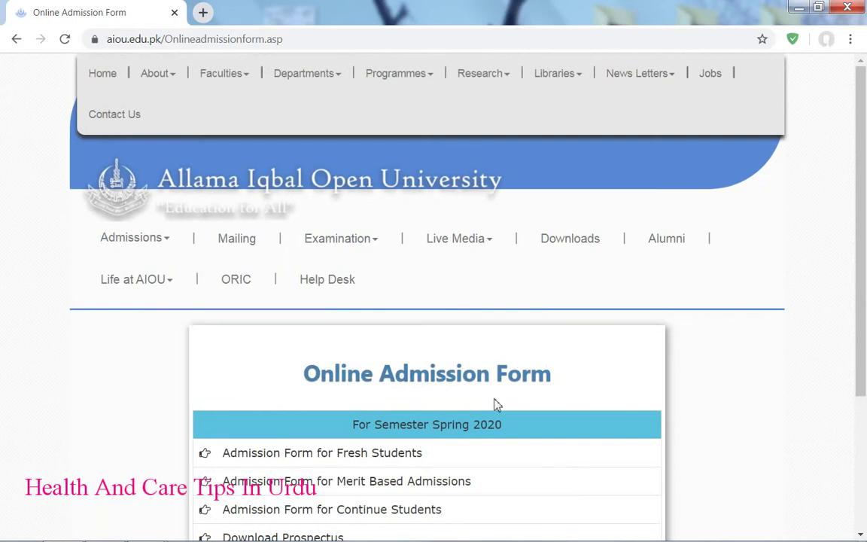
pyautogui.scroll(-2, 302, 402)
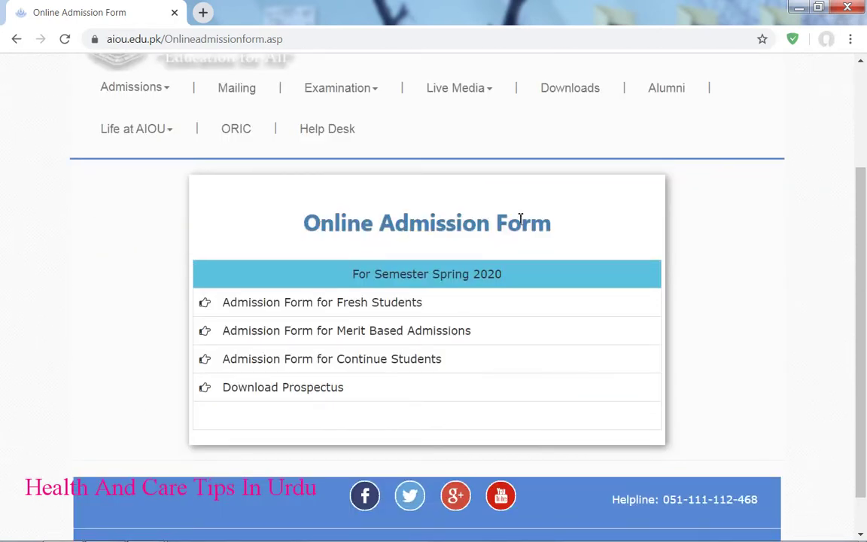
pyautogui.scroll(-1, 515, 331)
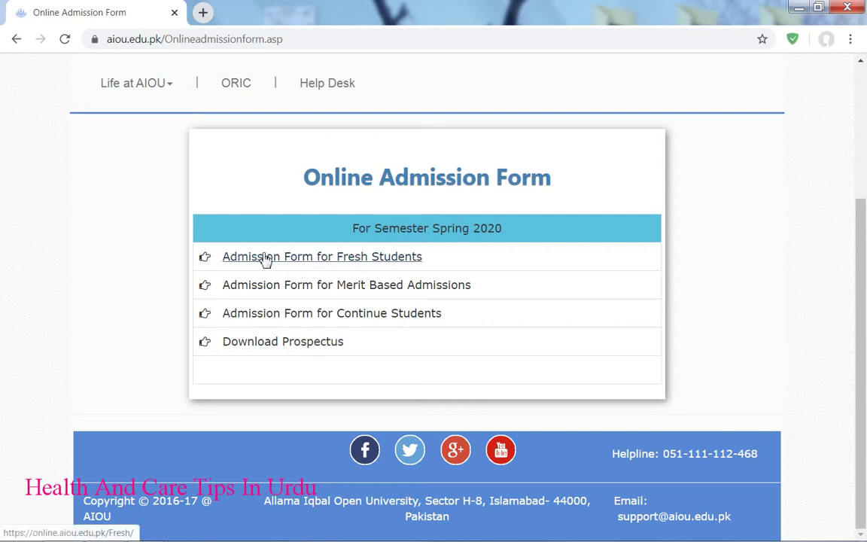
pyautogui.click(348, 265)
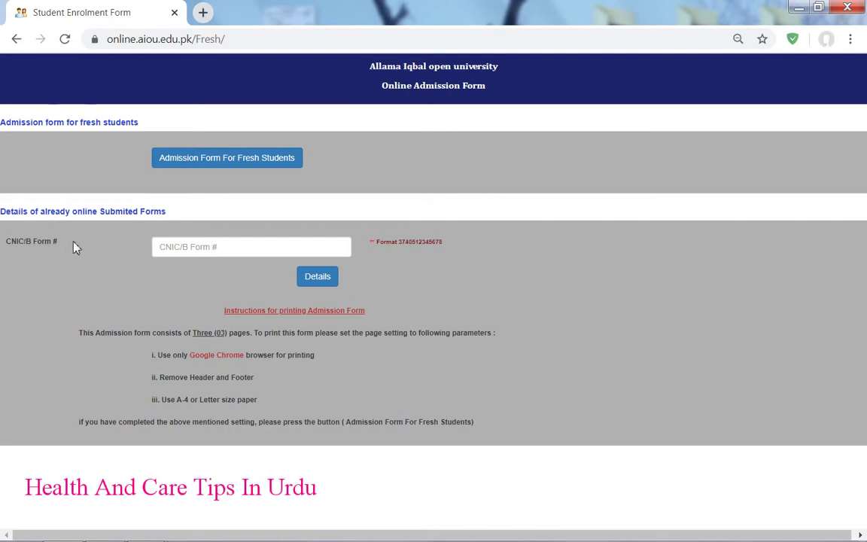
# - Start a new Admission Form For Fresh Students
pyautogui.click(202, 242)
pyautogui.click(448, 284)
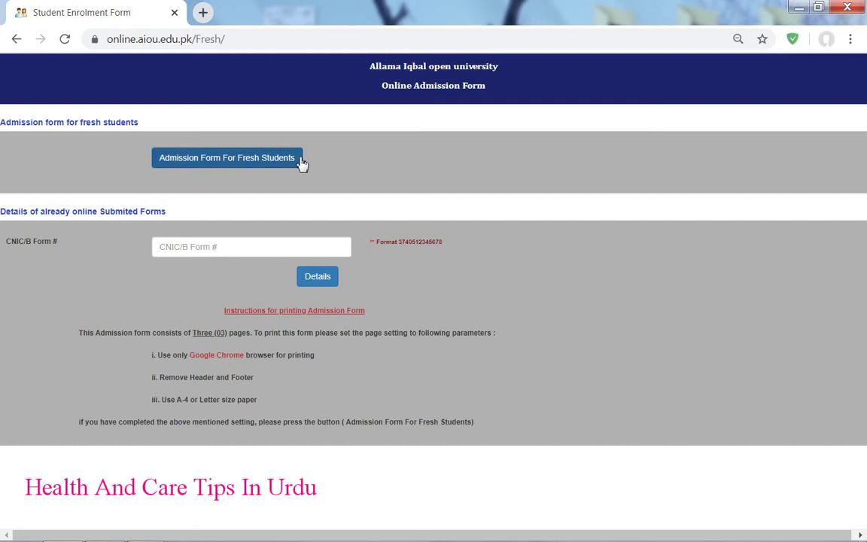
pyautogui.click(237, 165)
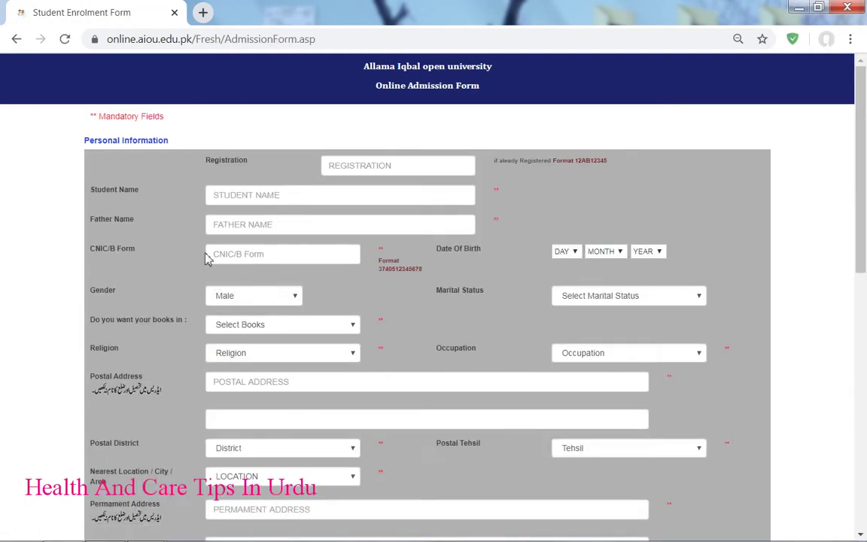
# - Fill in the student's name and the father's name in Personal Information using the saved entries
pyautogui.scroll(-8, 422, 189)
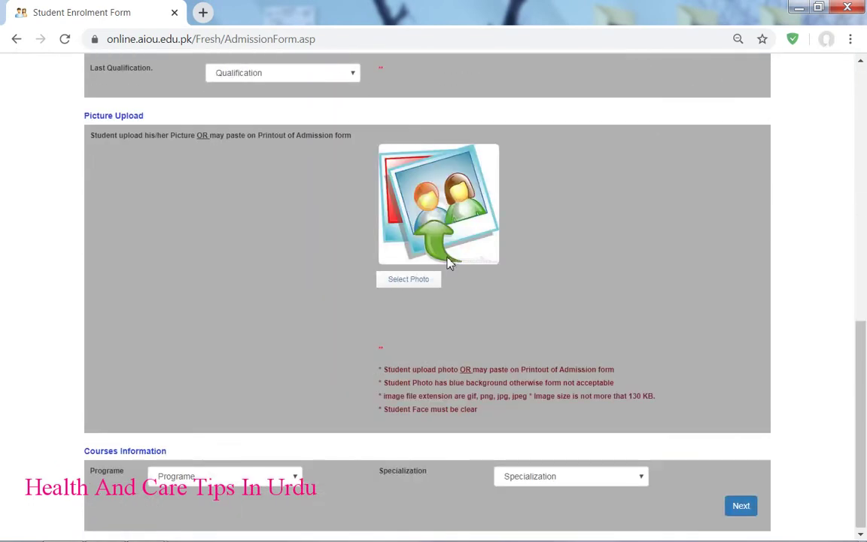
pyautogui.scroll(3, 446, 268)
pyautogui.scroll(6, 444, 268)
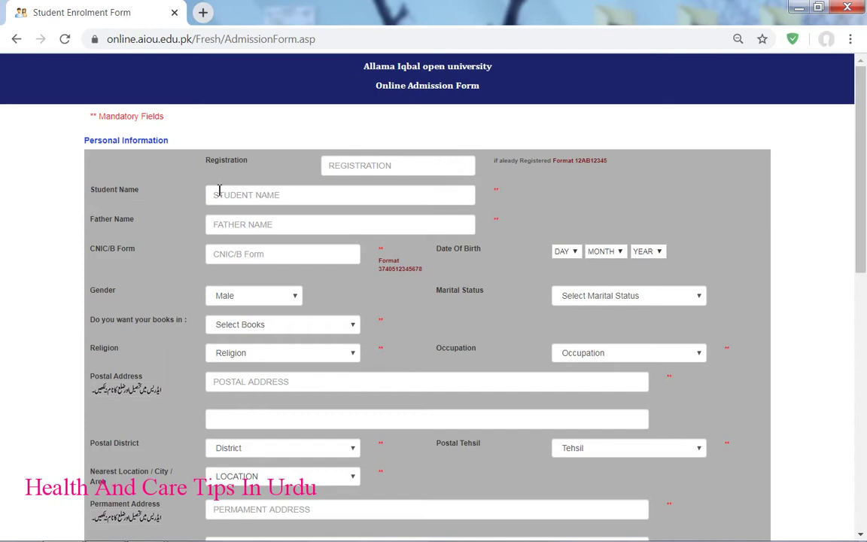
pyautogui.click(260, 197)
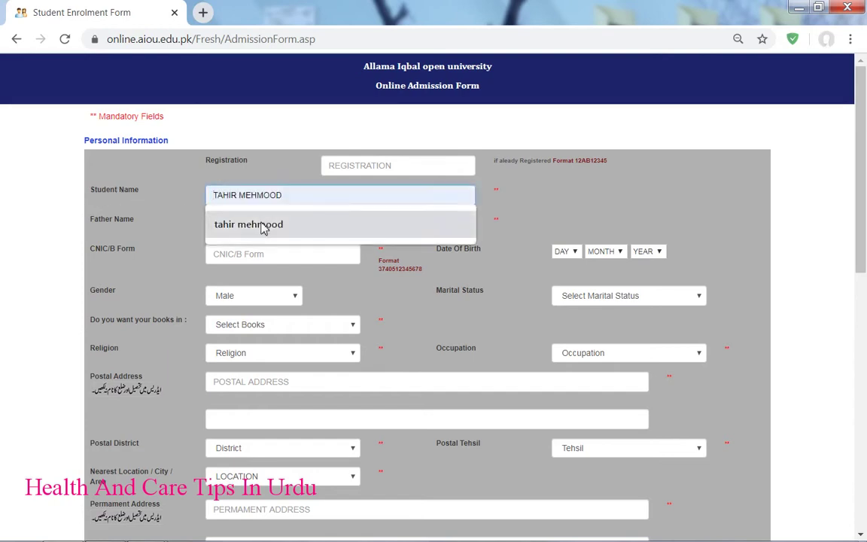
pyautogui.click(264, 224)
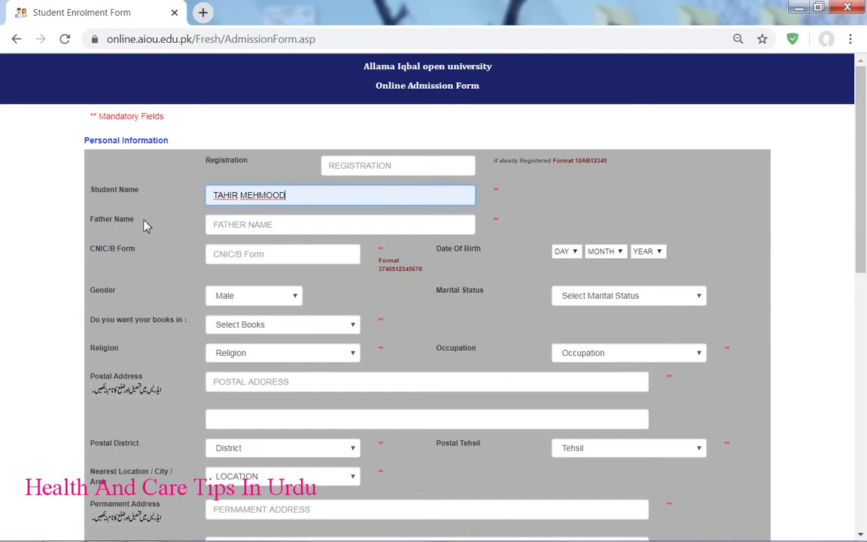
pyautogui.click(266, 225)
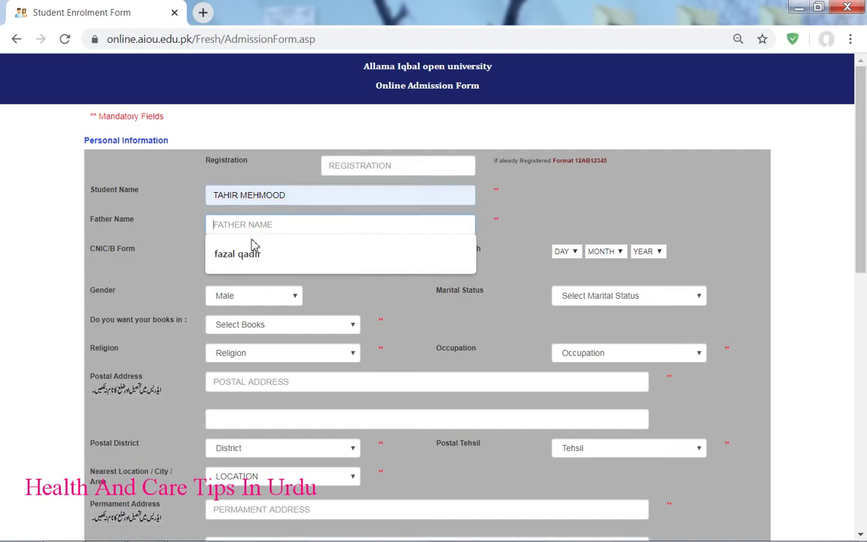
pyautogui.click(274, 247)
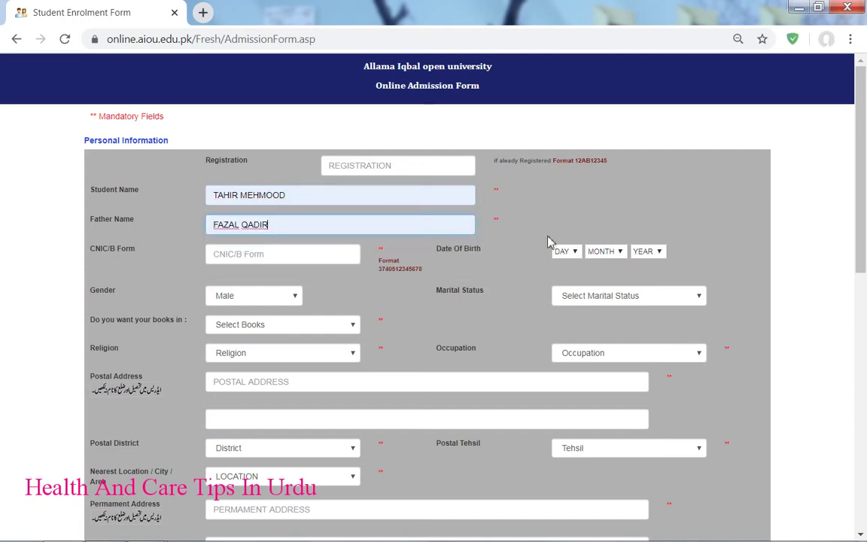
# - Set the day, month and year of the student's date of birth
pyautogui.click(569, 253)
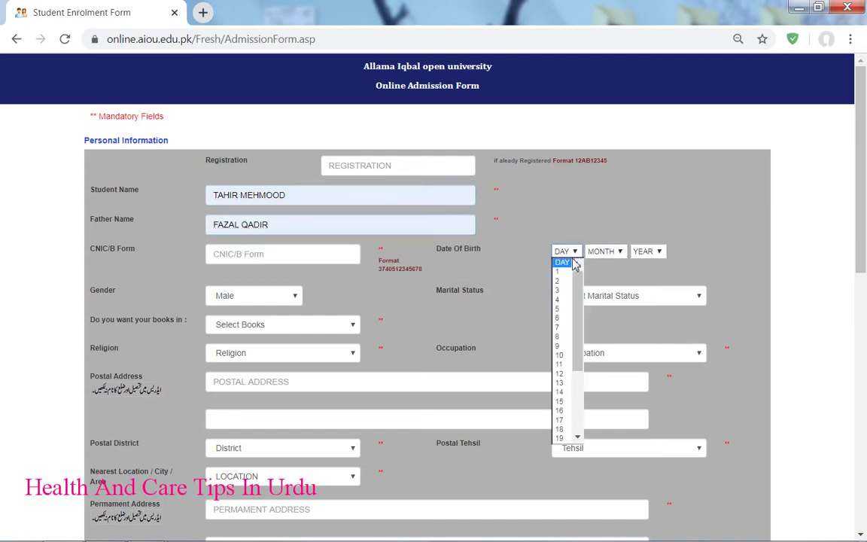
pyautogui.click(558, 281)
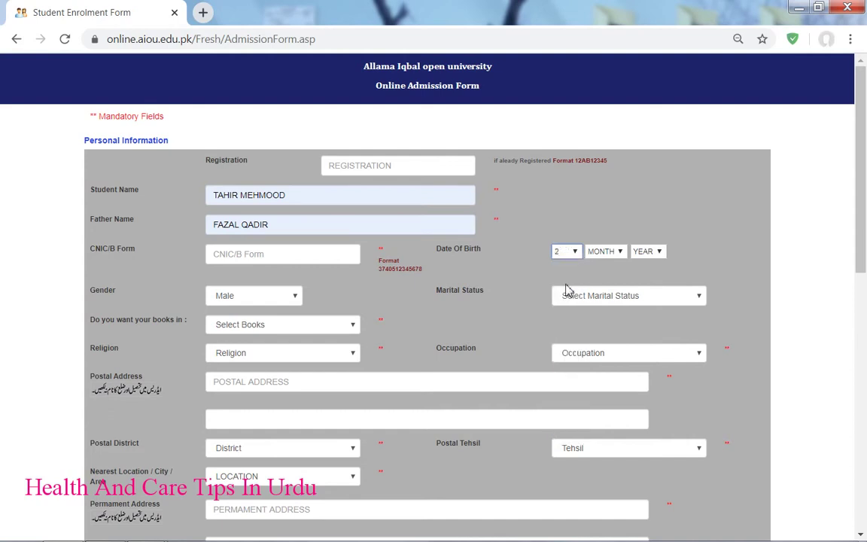
pyautogui.click(603, 253)
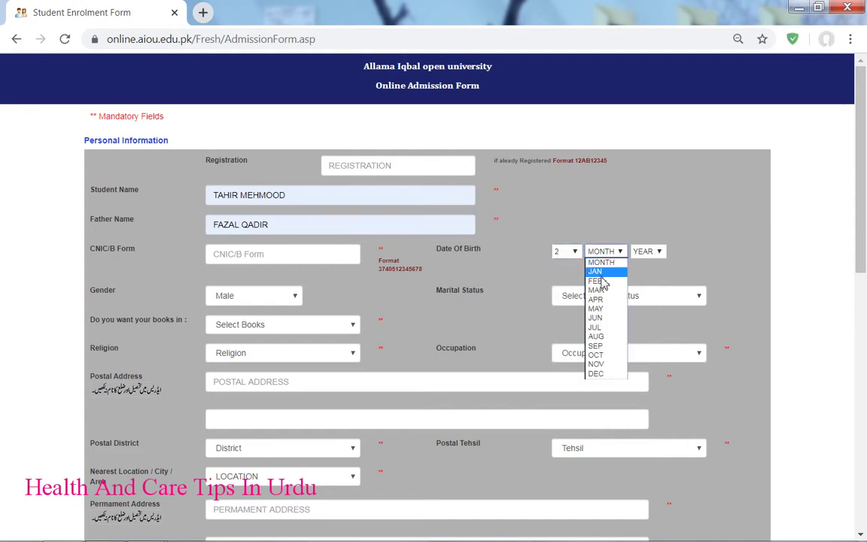
pyautogui.click(605, 273)
pyautogui.click(648, 251)
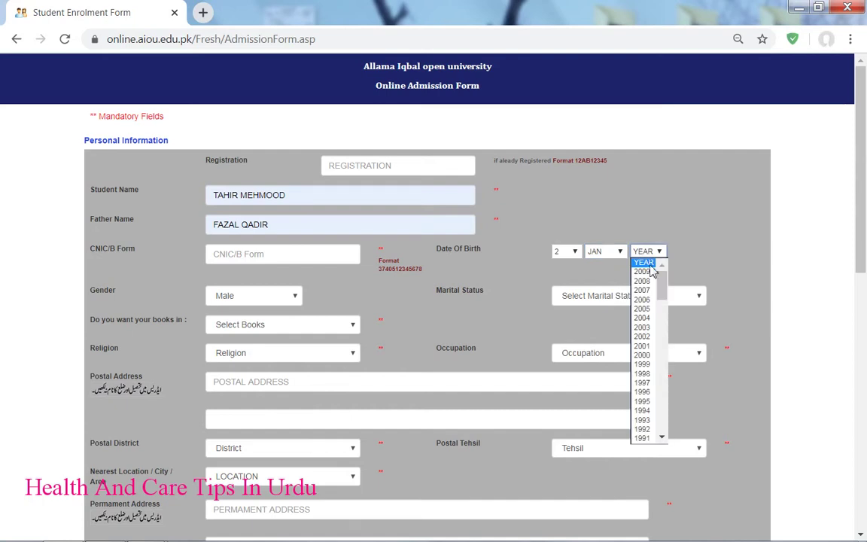
pyautogui.click(644, 365)
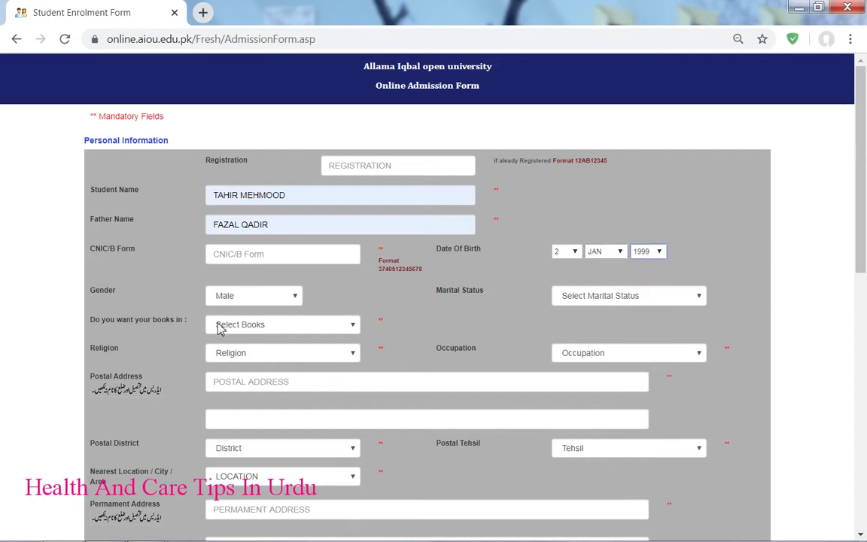
# - Set the gender to Male and the marital status to Single
pyautogui.click(234, 298)
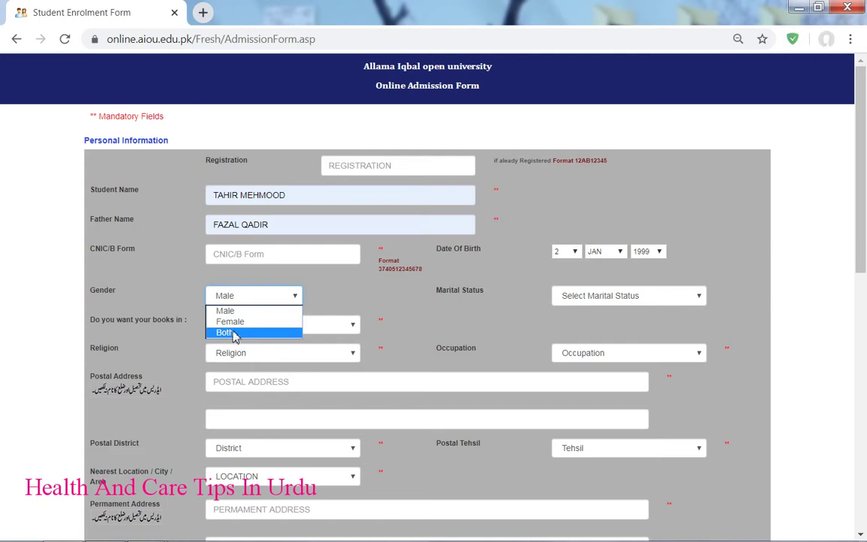
pyautogui.click(237, 315)
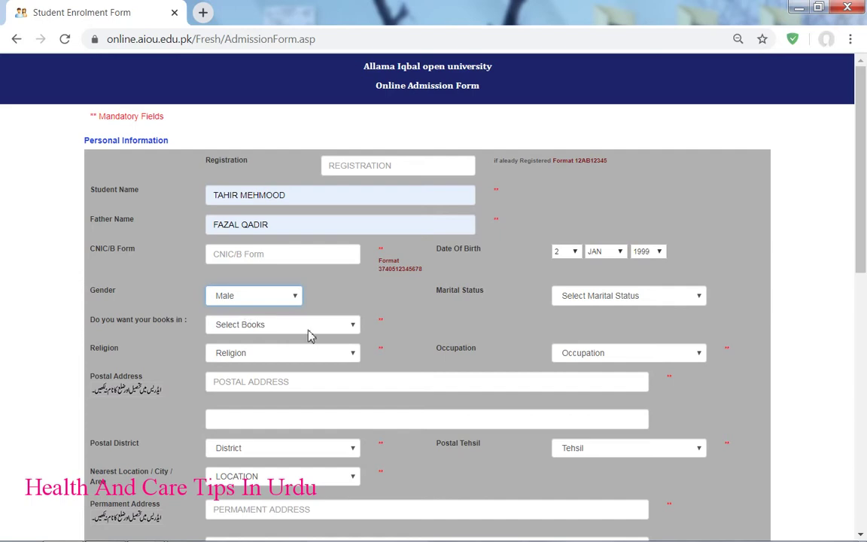
pyautogui.click(650, 295)
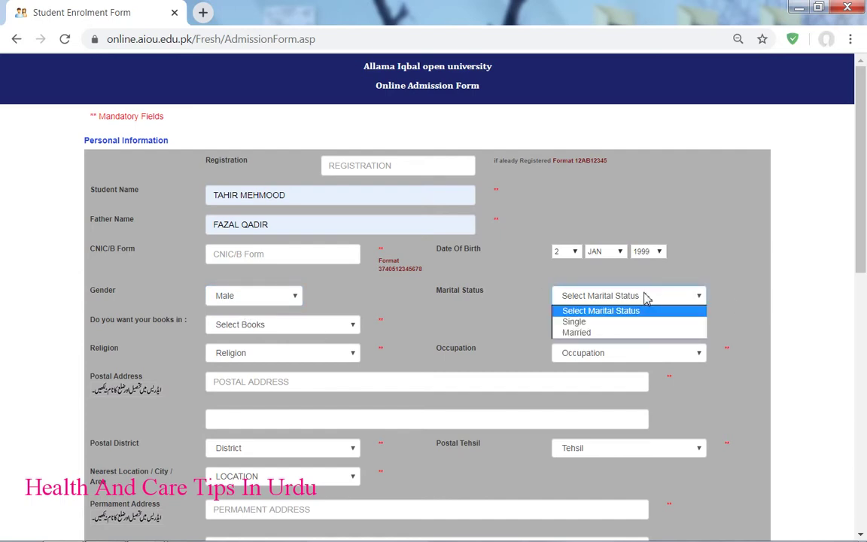
pyautogui.click(602, 323)
# - Request the books as Hard Copy and set the religion to ISLAM
pyautogui.scroll(-1, 488, 354)
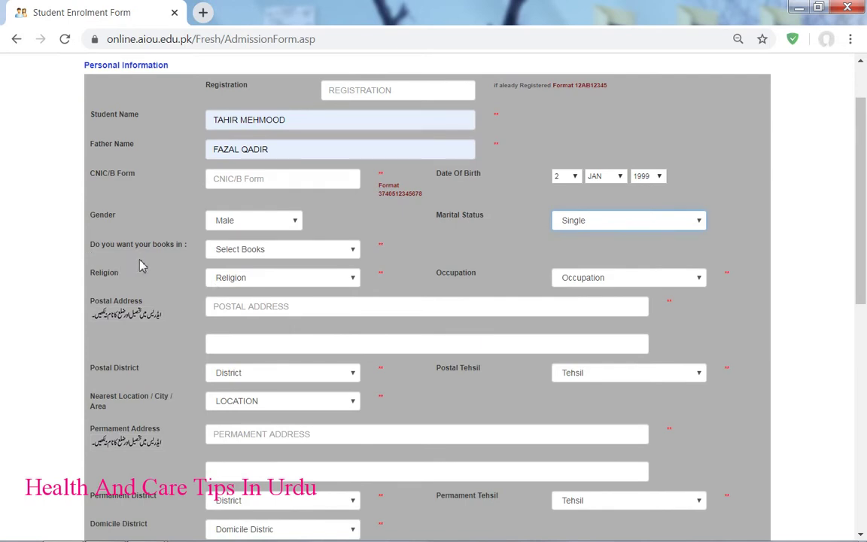
pyautogui.click(290, 255)
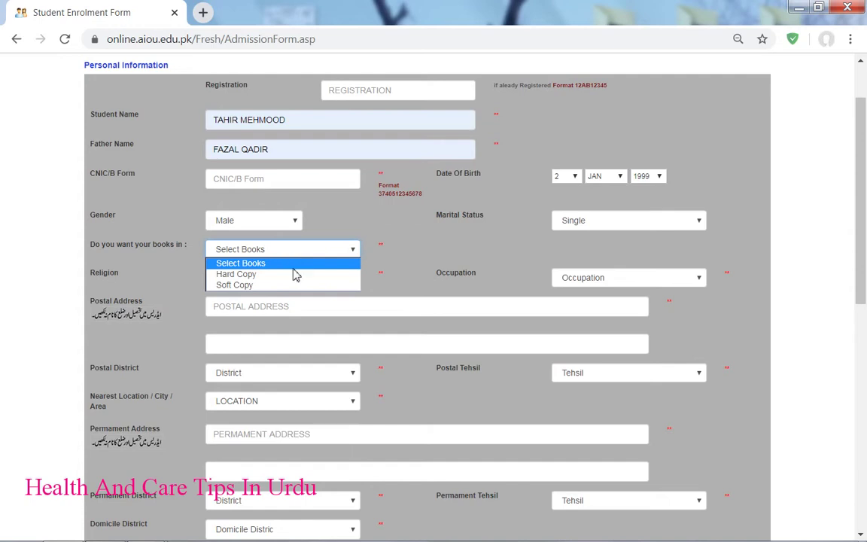
pyautogui.click(253, 276)
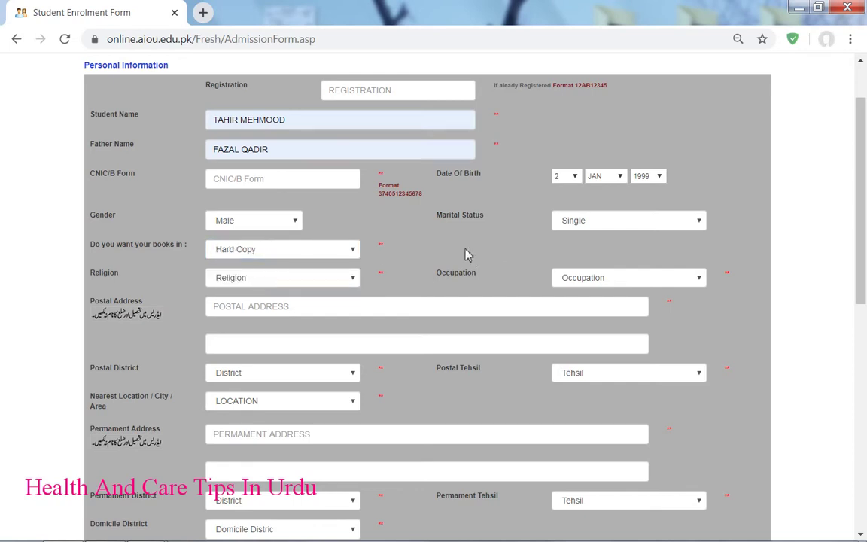
pyautogui.click(107, 271)
pyautogui.click(261, 284)
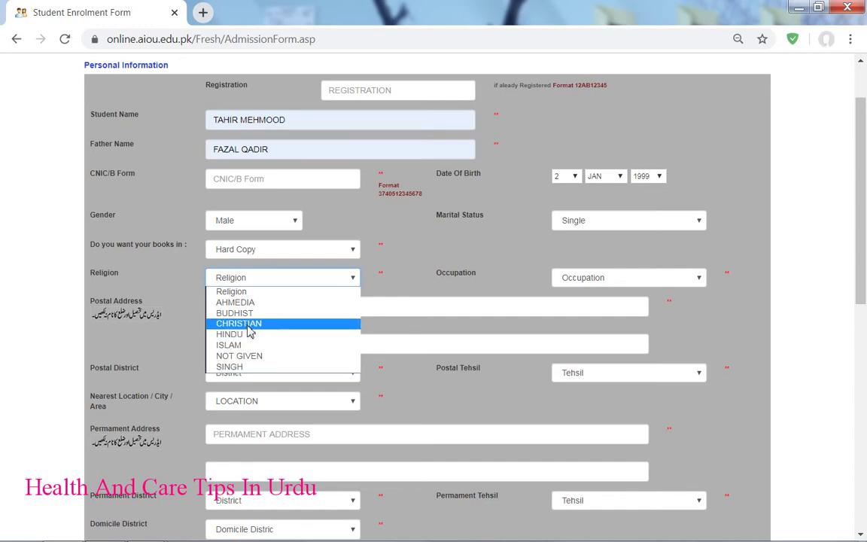
pyautogui.click(223, 348)
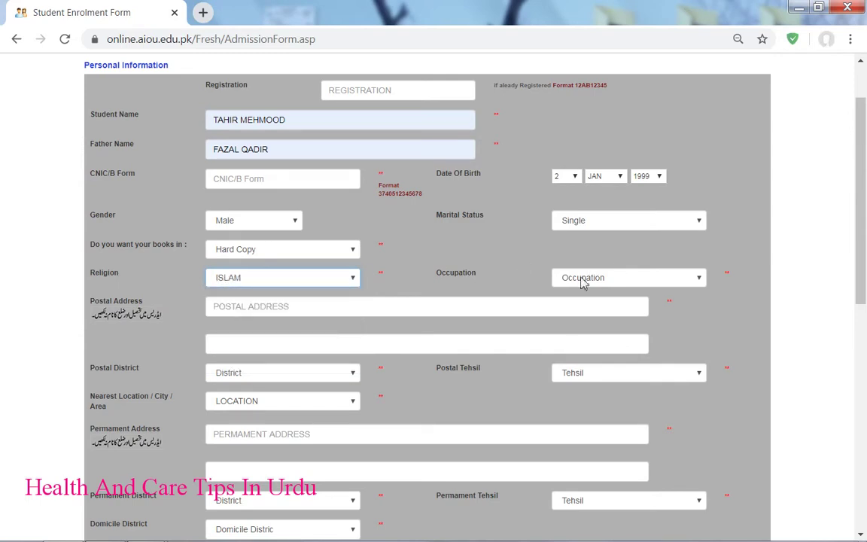
# - Set the student's occupation to STUDENT in Personal Information
pyautogui.click(606, 281)
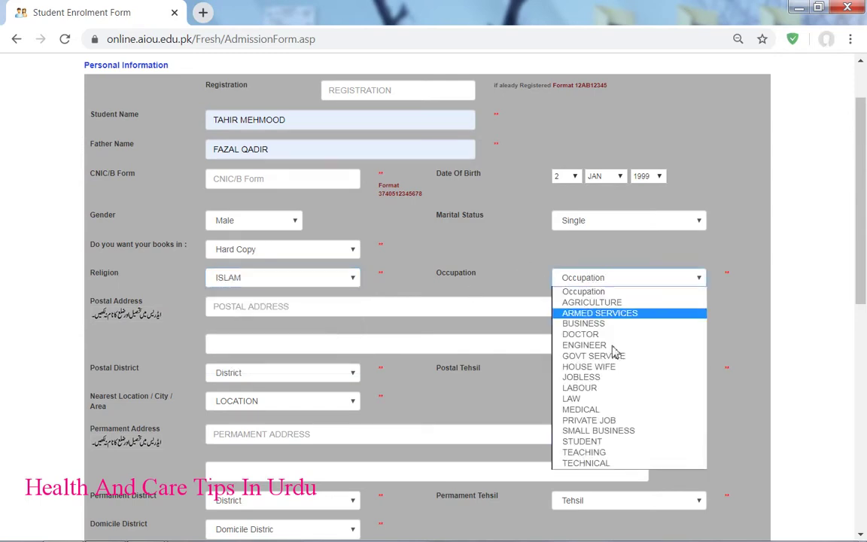
pyautogui.click(595, 443)
pyautogui.click(601, 281)
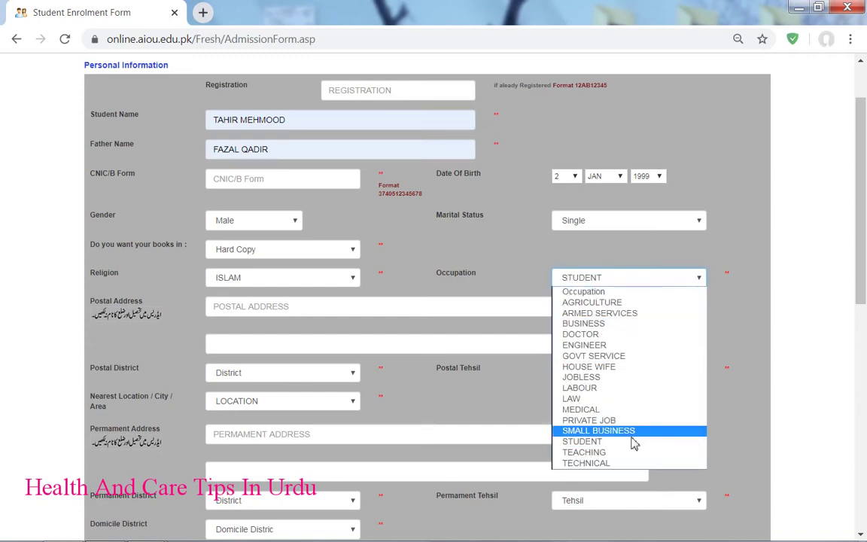
pyautogui.click(510, 256)
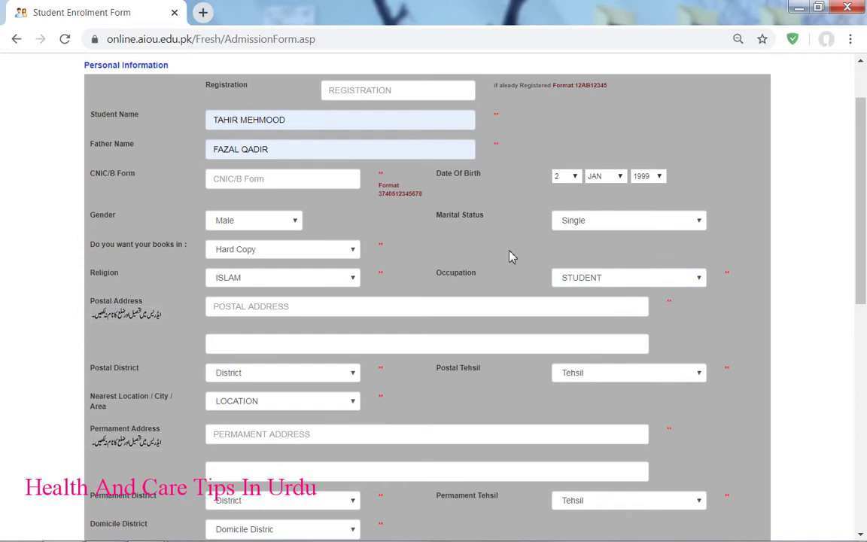
# - Fill in the first line of the postal address using the second saved address entry
pyautogui.scroll(-1, 412, 317)
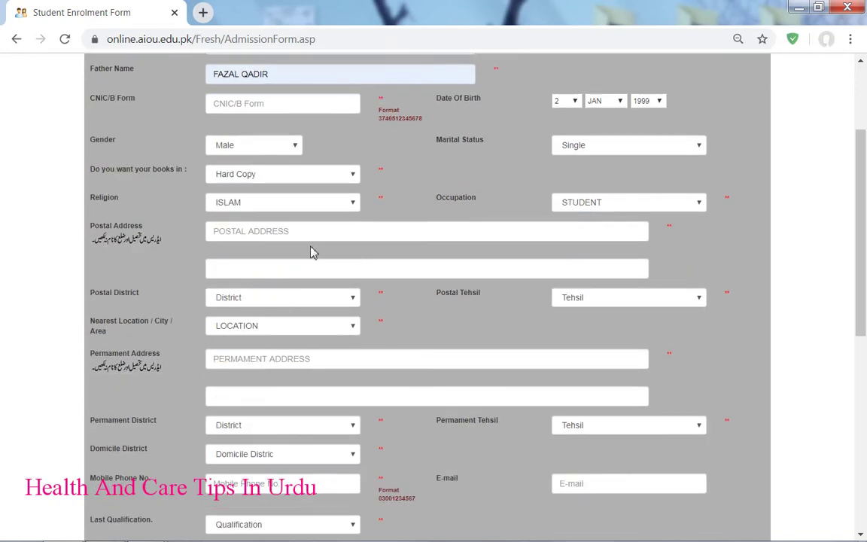
pyautogui.click(257, 234)
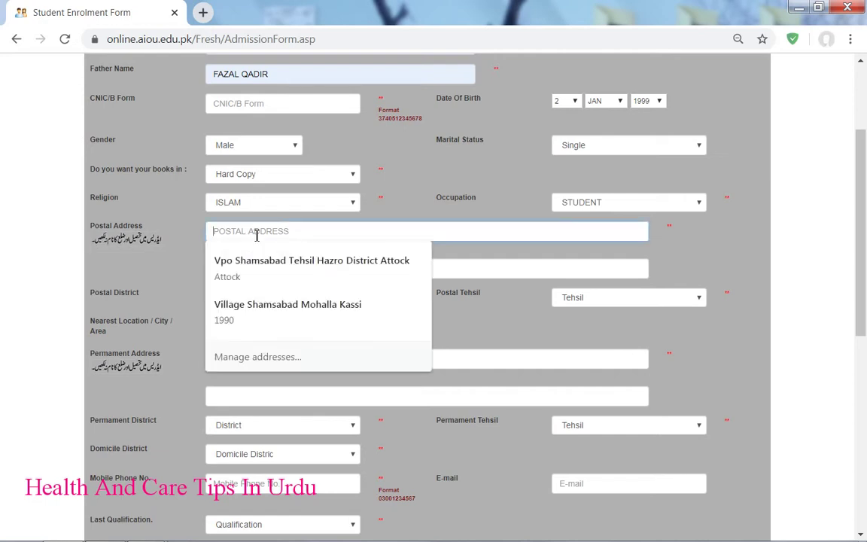
pyautogui.click(280, 309)
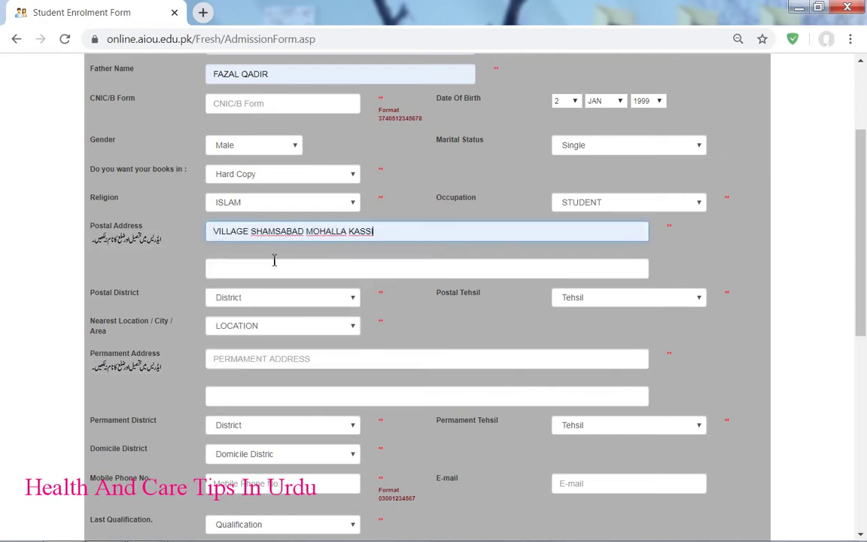
pyautogui.click(391, 231)
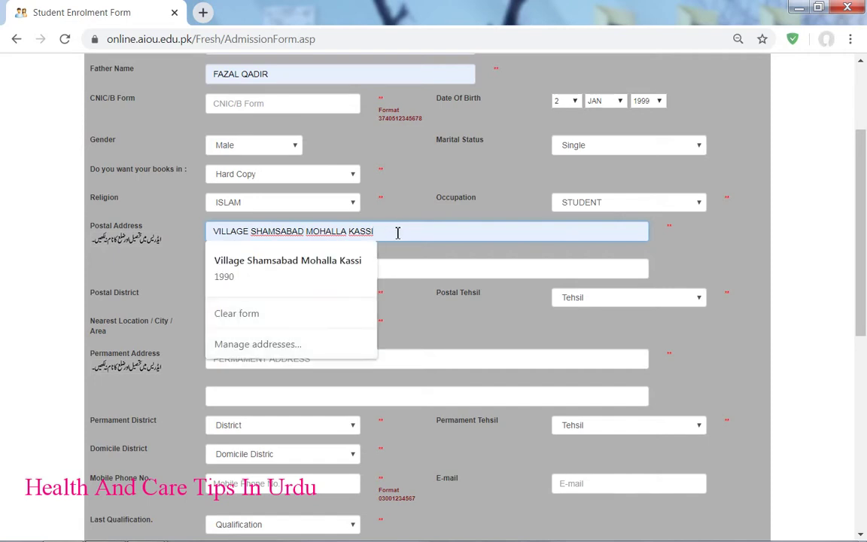
pyautogui.click(398, 219)
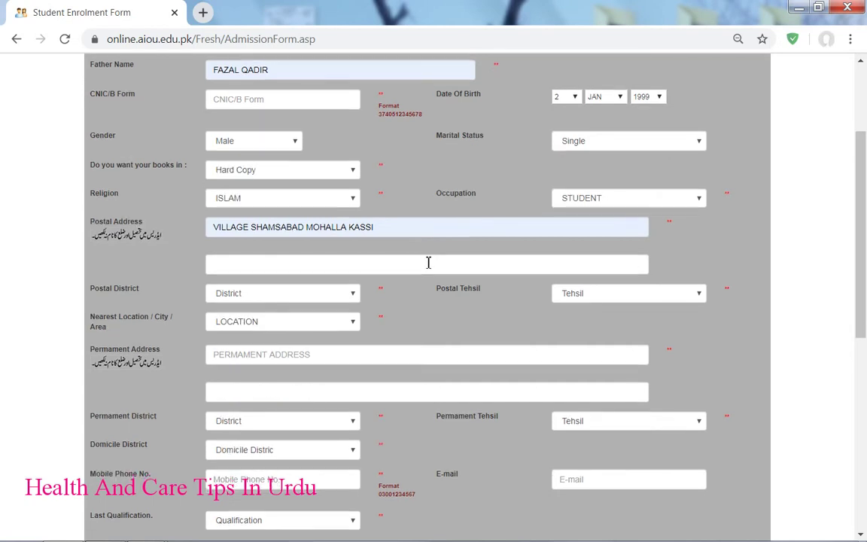
# - Set the postal district to ATTOCK, the postal tehsil to HAZRO and the nearest location to Attock Khurd (Railway), Hazro
pyautogui.scroll(-1, 428, 261)
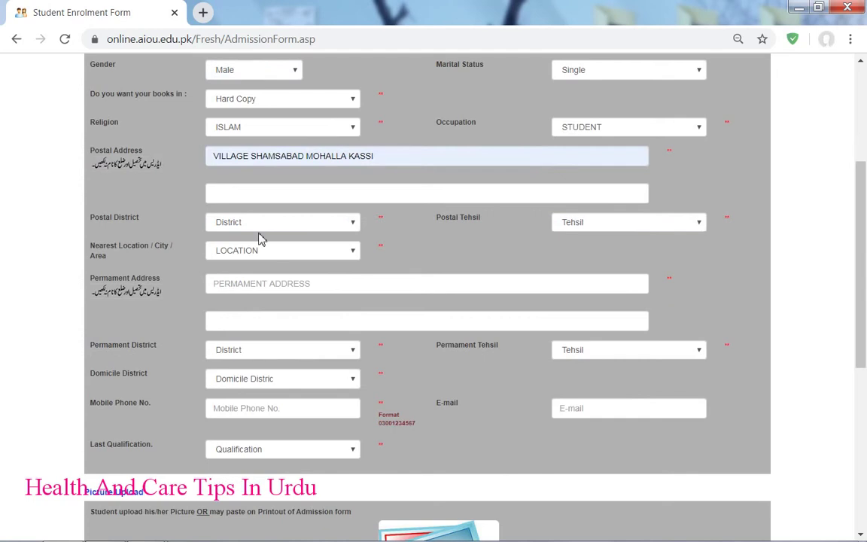
pyautogui.click(350, 225)
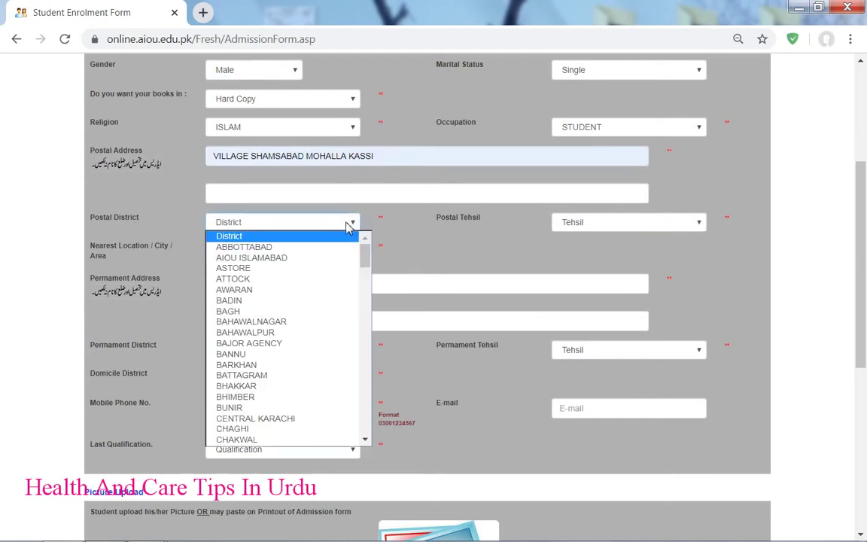
pyautogui.click(256, 281)
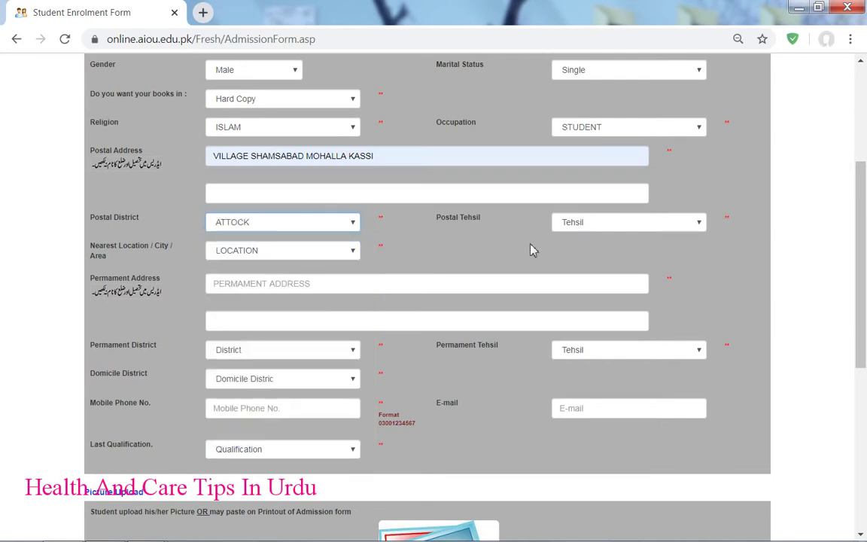
pyautogui.click(632, 226)
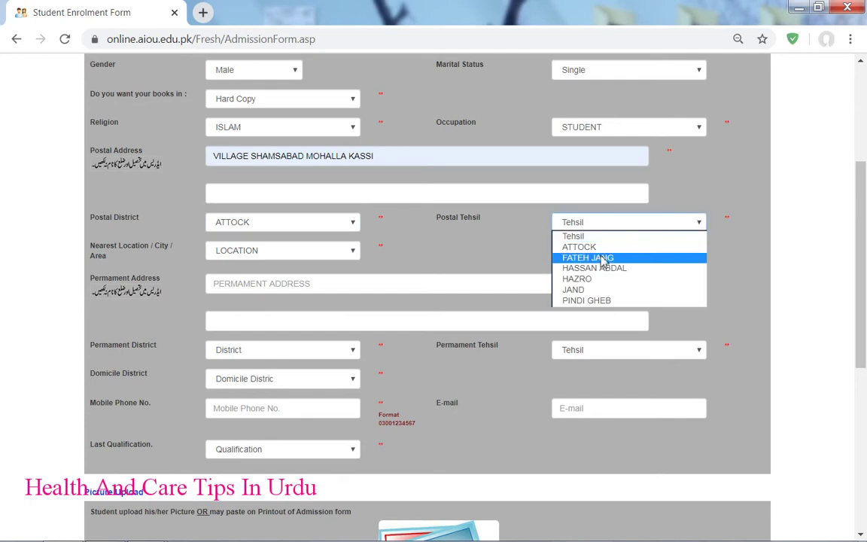
pyautogui.click(586, 278)
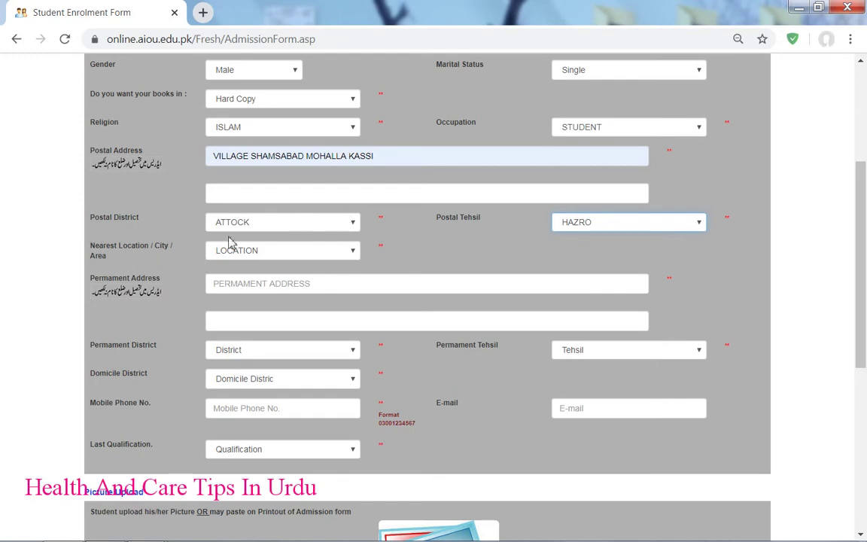
pyautogui.click(266, 252)
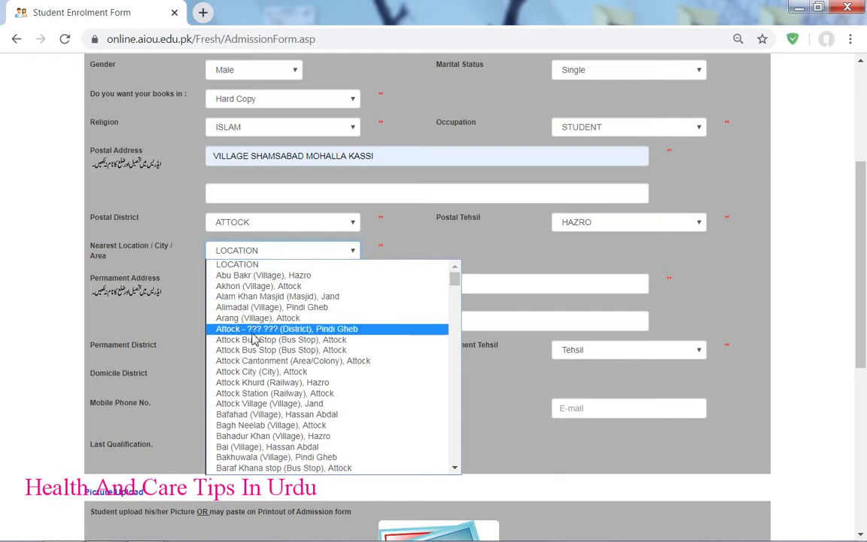
pyautogui.click(286, 383)
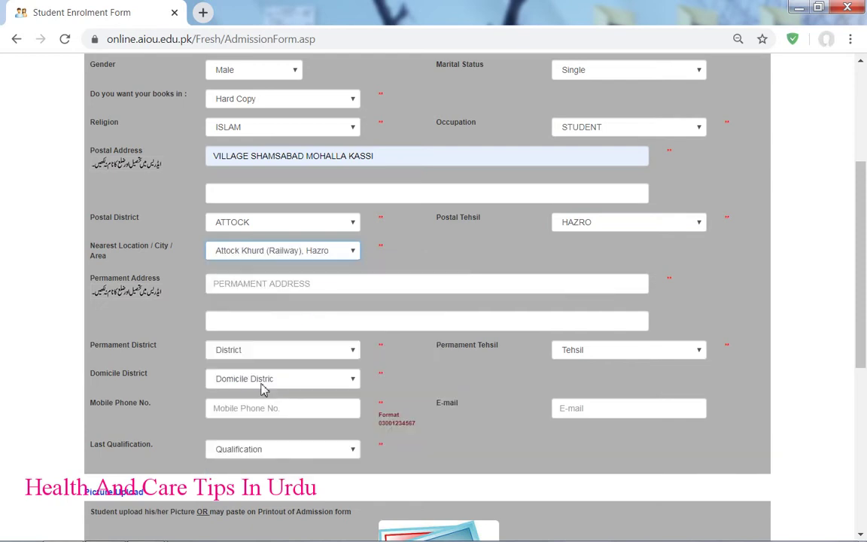
# - Fill in the first line of the permanent address using the same saved entry as the postal address
pyautogui.scroll(-1, 369, 273)
pyautogui.scroll(-1, 379, 273)
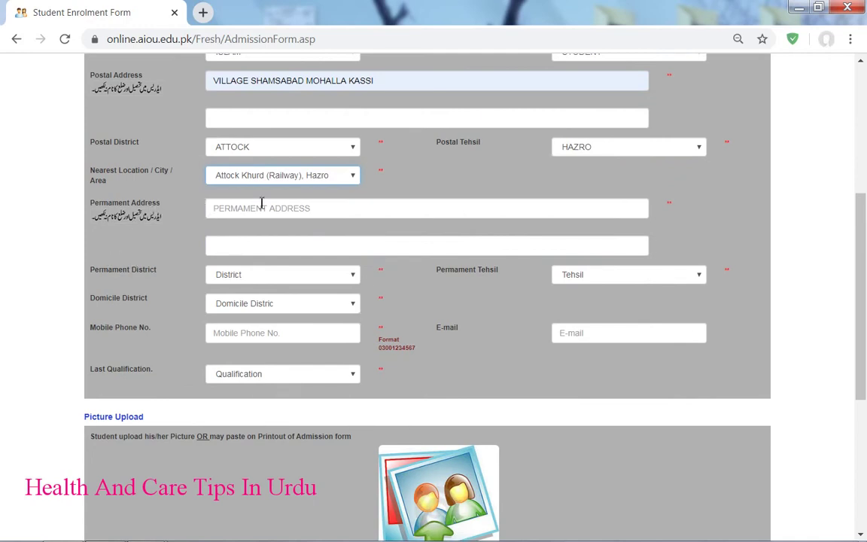
pyautogui.scroll(1, 298, 198)
pyautogui.scroll(-1, 247, 295)
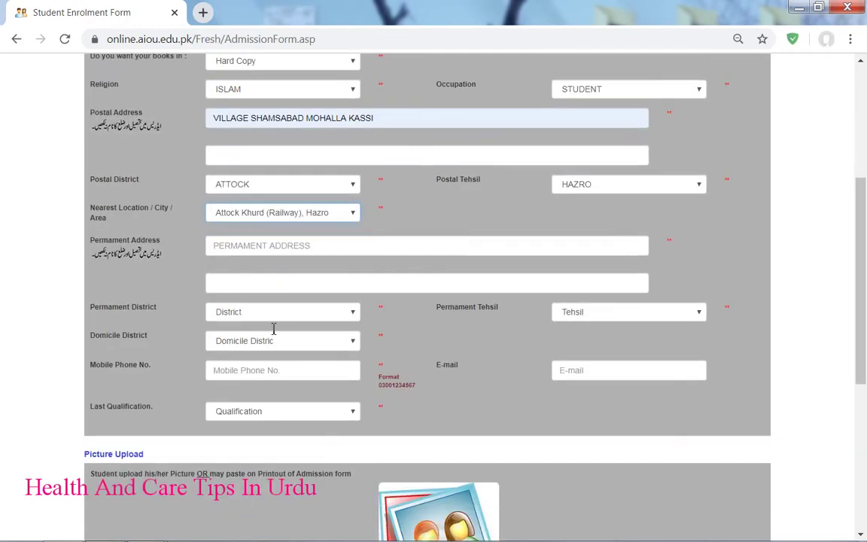
pyautogui.click(255, 207)
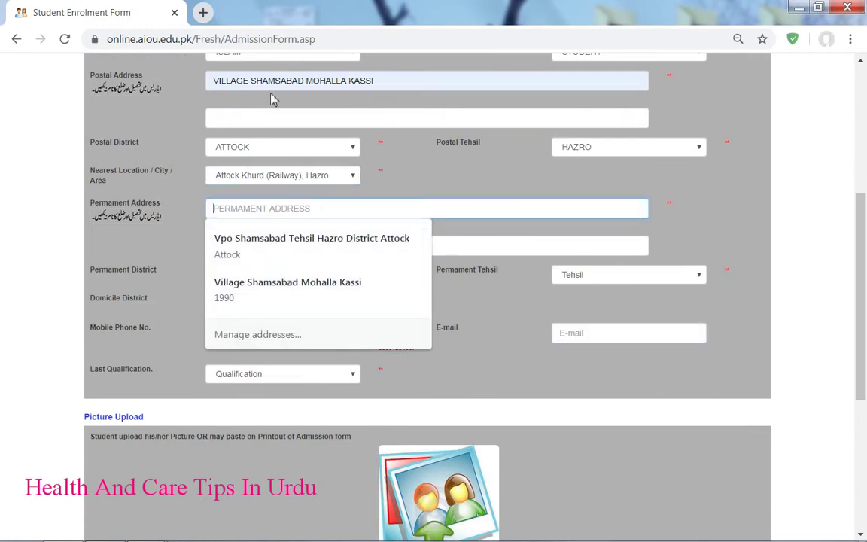
pyautogui.click(281, 289)
# - Set the permanent district to ATTOCK, the permanent tehsil to HAZRO and the domicile district to ATTOCK
pyautogui.click(271, 275)
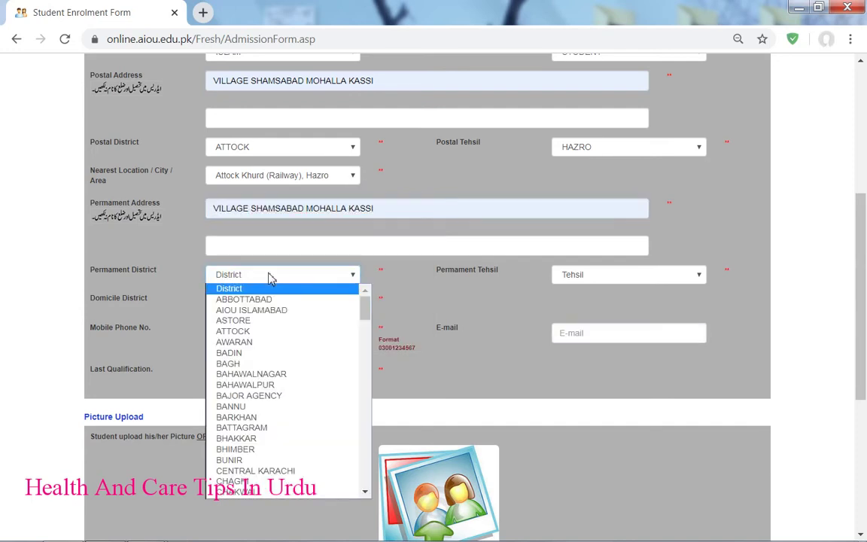
pyautogui.scroll(-2, 240, 369)
pyautogui.scroll(-2, 240, 373)
pyautogui.scroll(4, 248, 335)
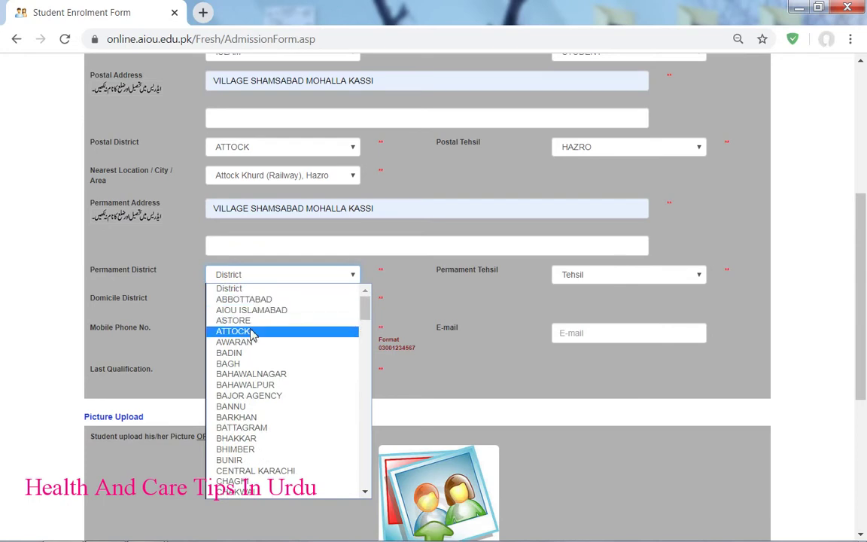
pyautogui.click(248, 331)
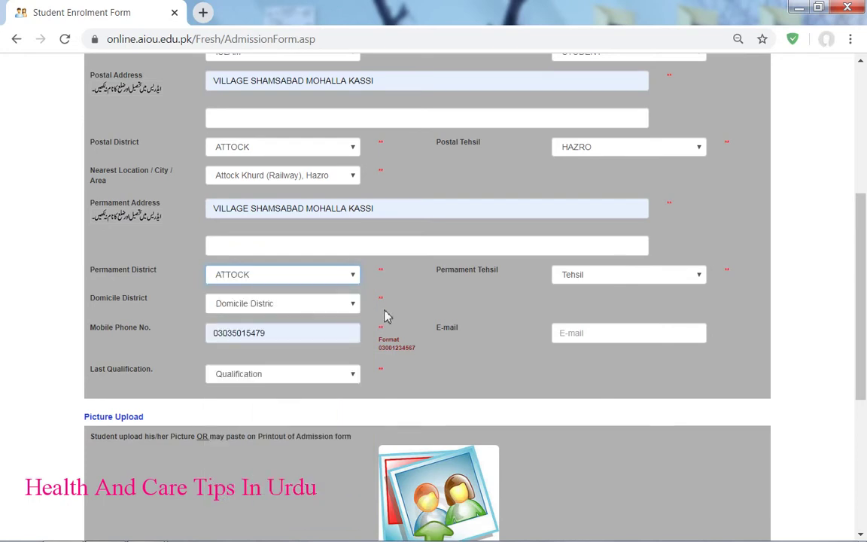
pyautogui.click(633, 276)
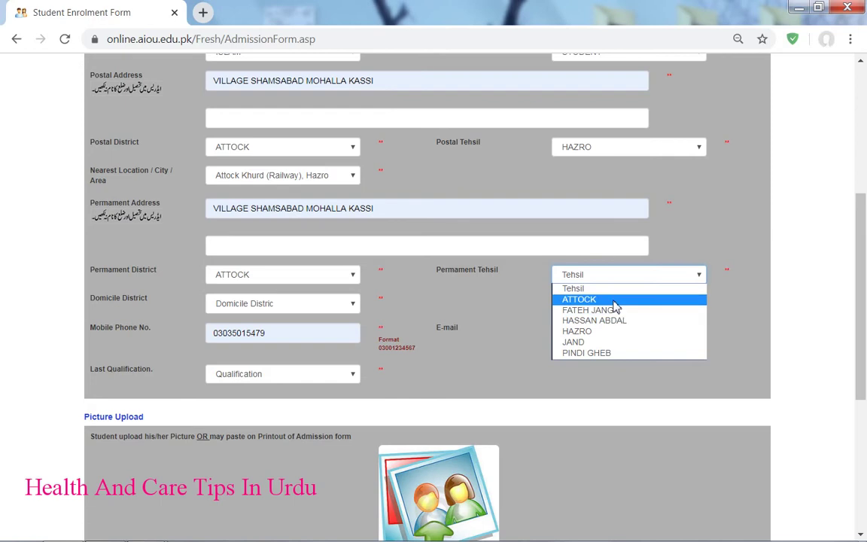
pyautogui.click(619, 331)
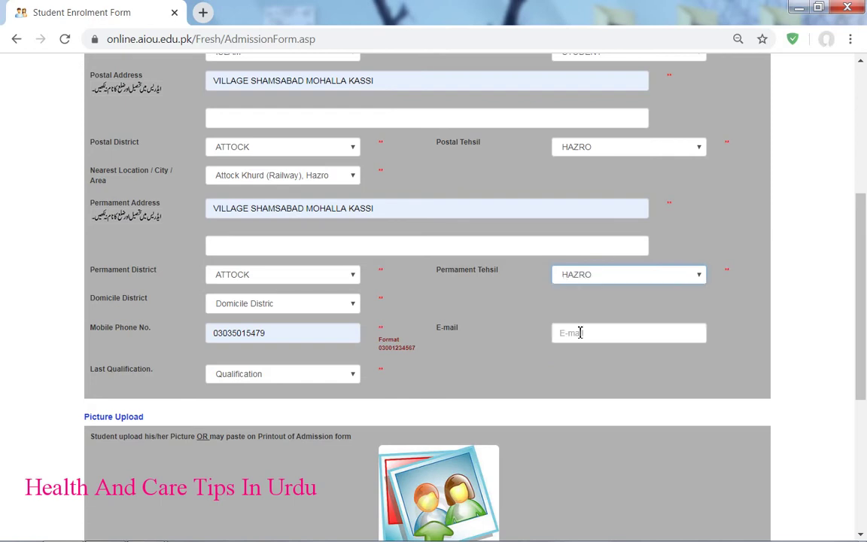
pyautogui.click(224, 309)
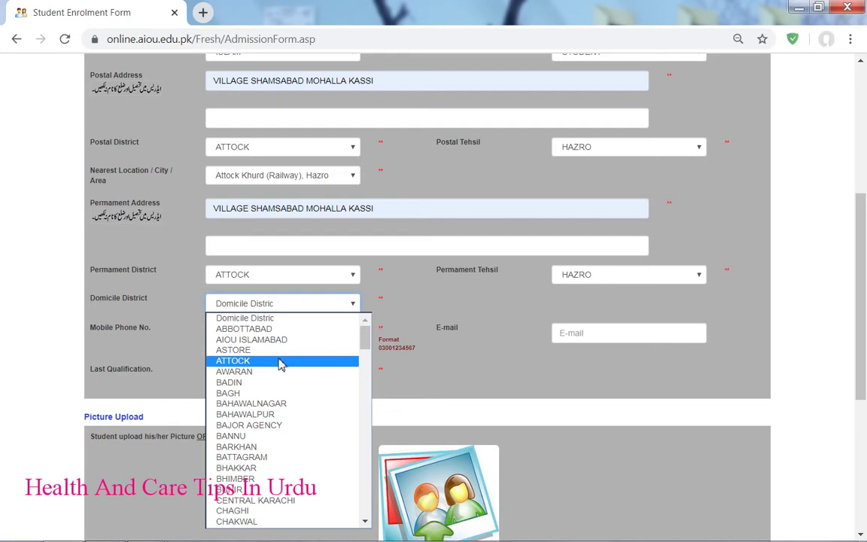
pyautogui.click(229, 362)
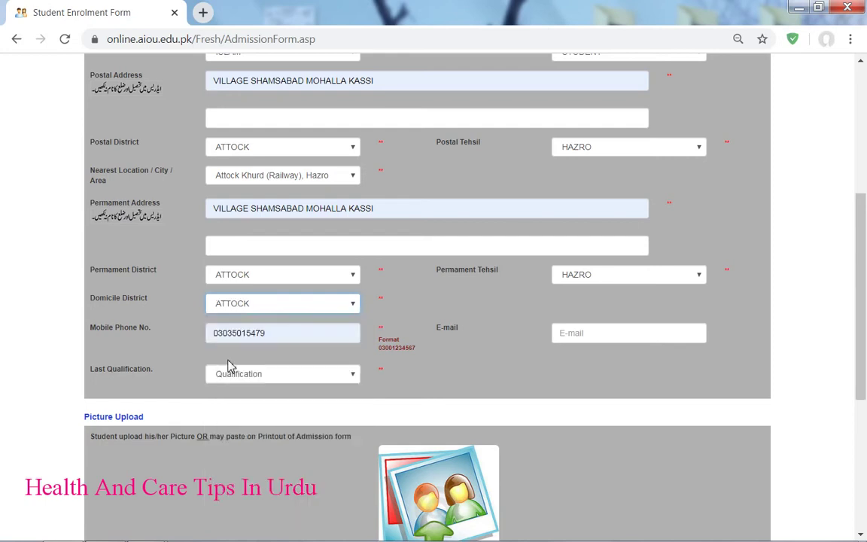
# - Replace the last two digits of the student's mobile phone number and leave the e-mail field empty
pyautogui.click(286, 336)
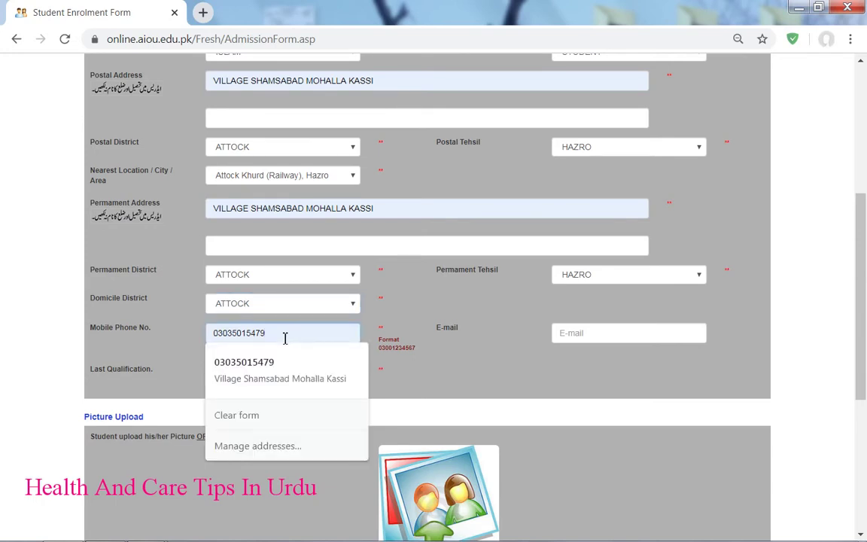
pyautogui.press('BackSpace')
pyautogui.press('BackSpace')
pyautogui.write('98')
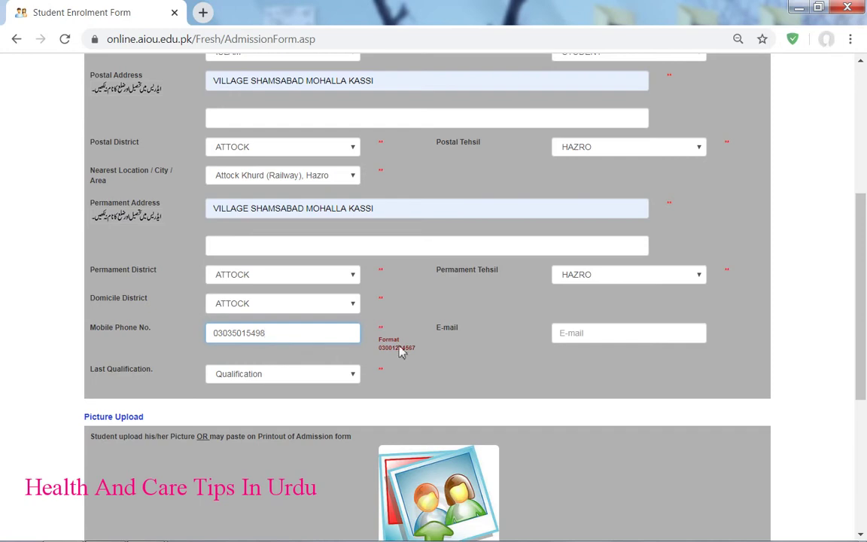
pyautogui.click(576, 339)
pyautogui.click(537, 329)
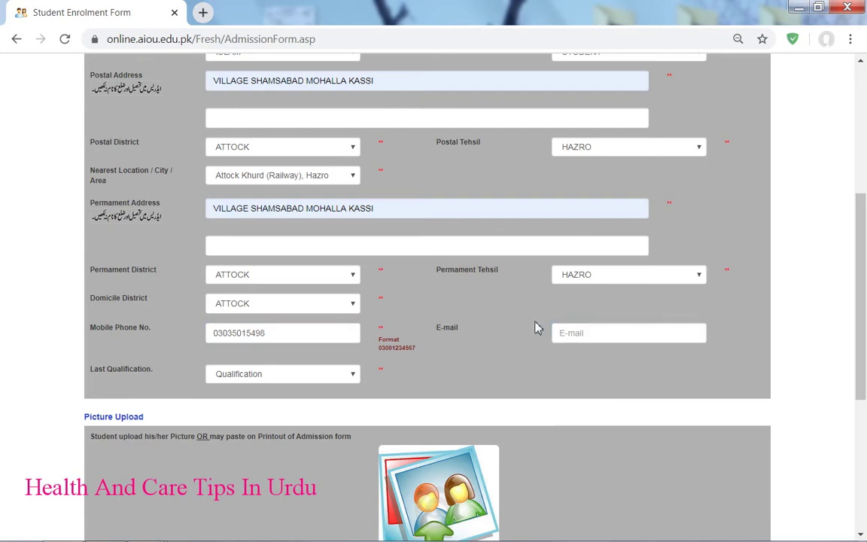
# - Set the student's last qualification to OTHERS
pyautogui.scroll(-1, 475, 354)
pyautogui.click(254, 299)
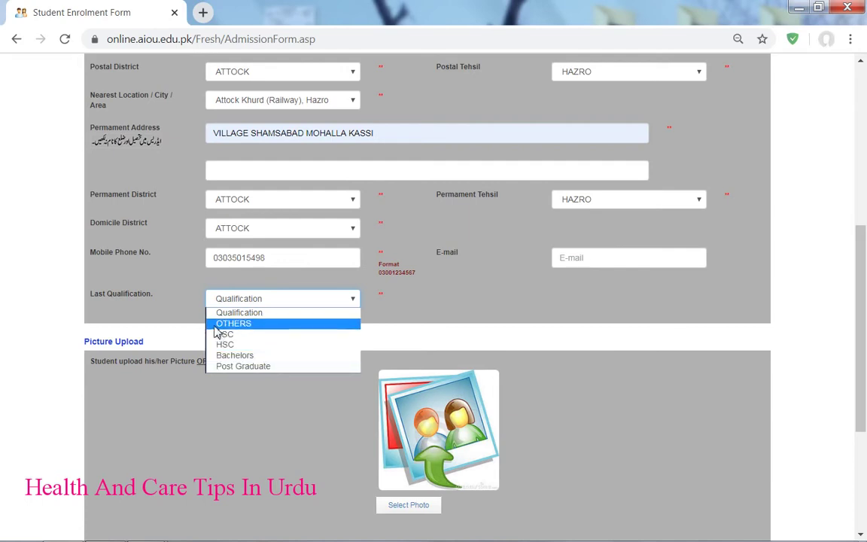
pyautogui.click(263, 323)
pyautogui.click(413, 319)
# - Set the programme to F.A in Courses Information, leaving the picture upload empty
pyautogui.scroll(-1, 413, 320)
pyautogui.scroll(-1, 515, 433)
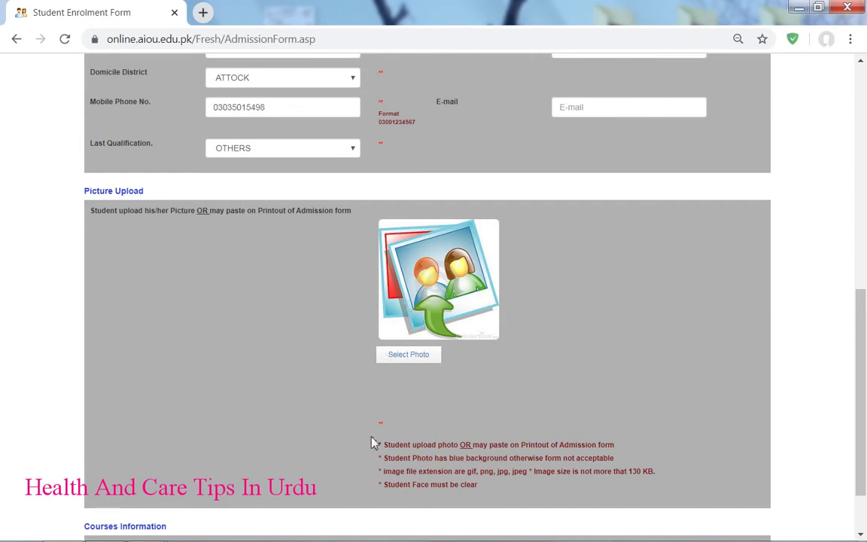
pyautogui.scroll(-1, 482, 343)
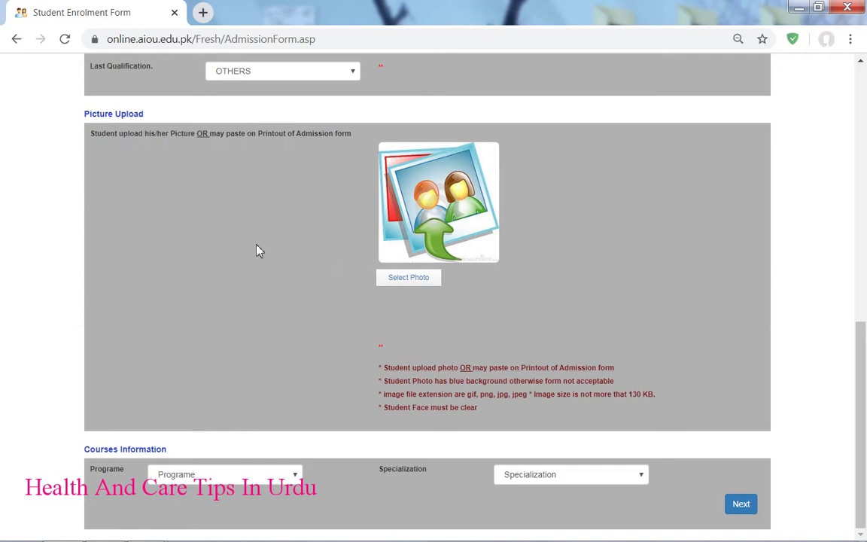
pyautogui.click(295, 476)
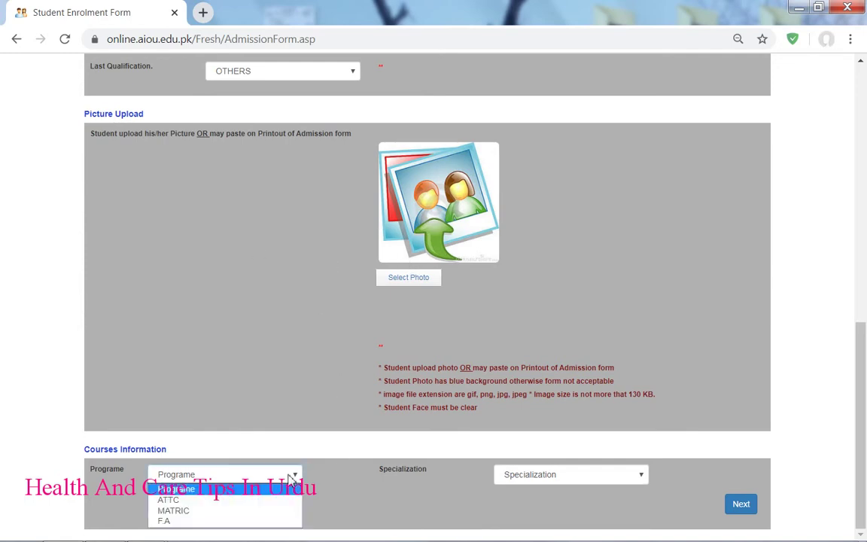
pyautogui.click(189, 522)
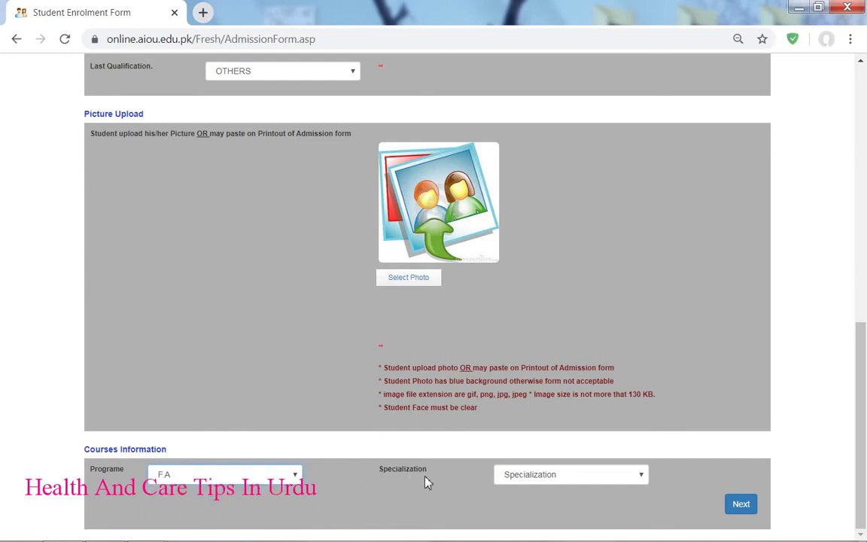
# - Set the F.A programme's specialization to F.A(GEN GP) in Courses Information
pyautogui.click(558, 484)
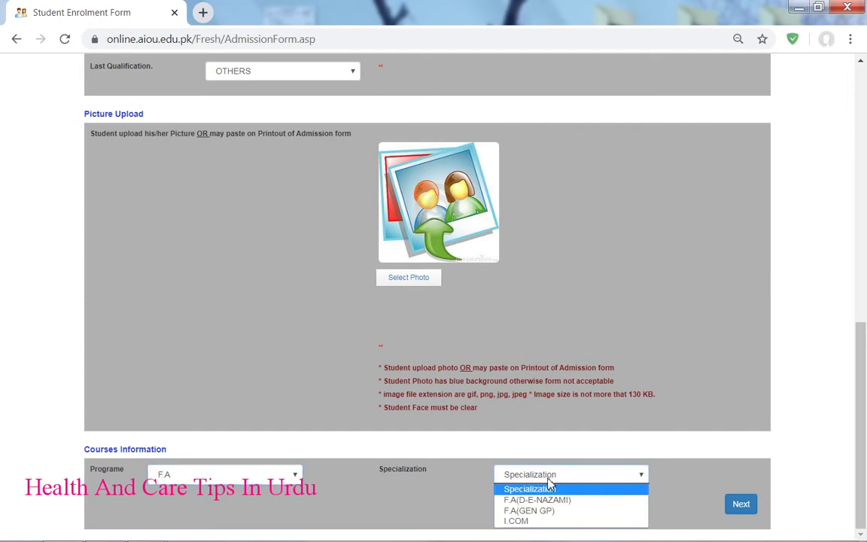
pyautogui.click(550, 480)
pyautogui.click(561, 481)
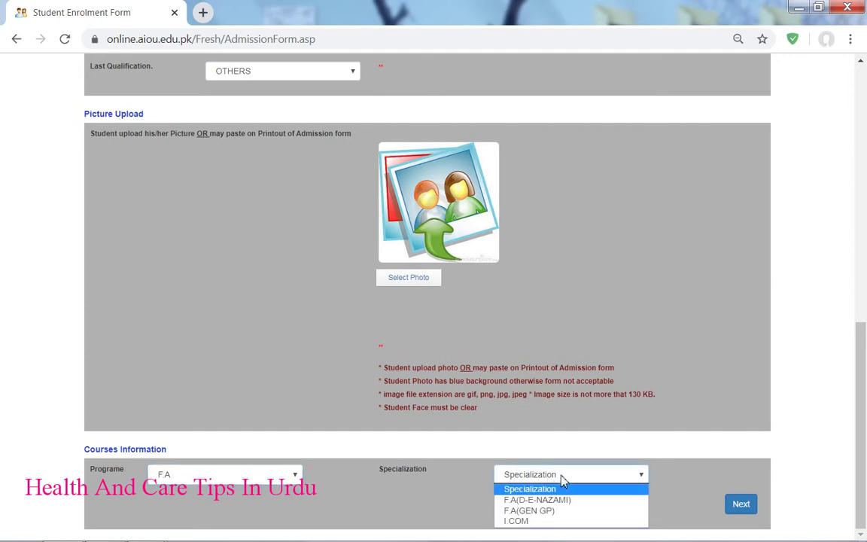
pyautogui.click(531, 512)
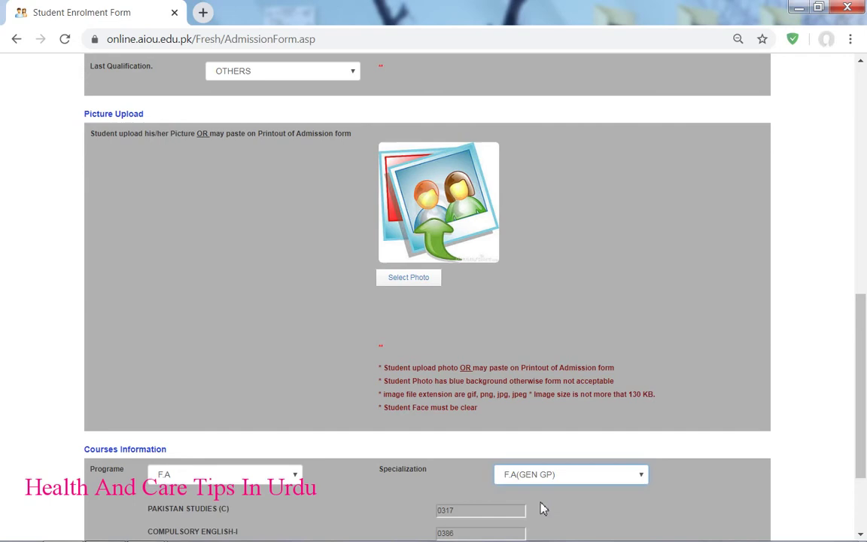
# - Select ISLAMIAT (C) as the fourth course and try to continue to the form's next page
pyautogui.scroll(-2, 611, 468)
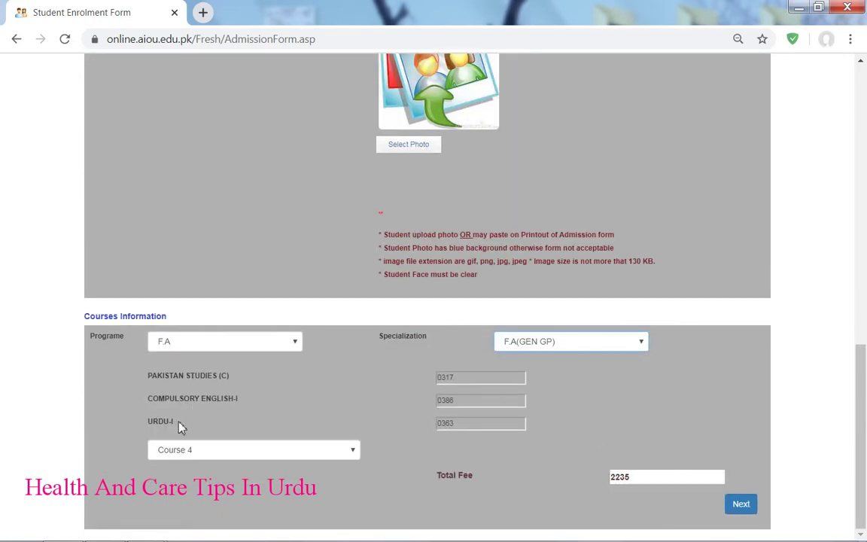
pyautogui.click(284, 451)
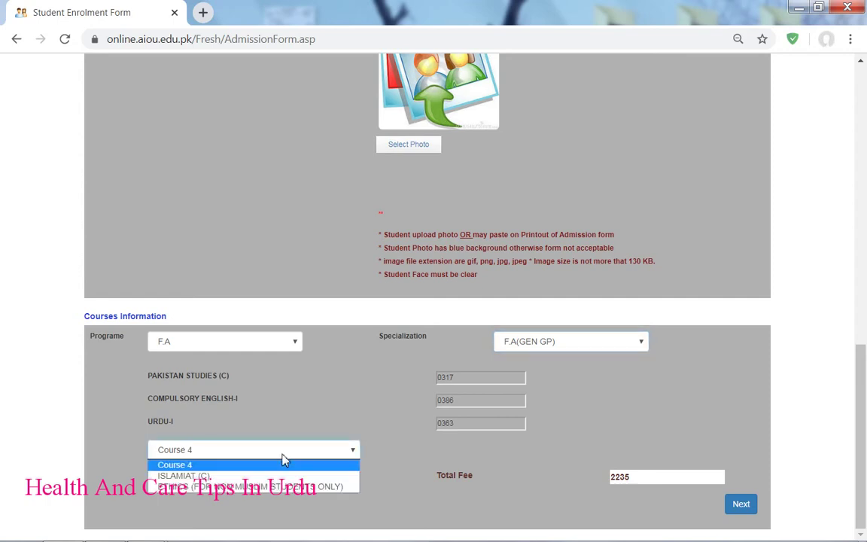
pyautogui.click(188, 476)
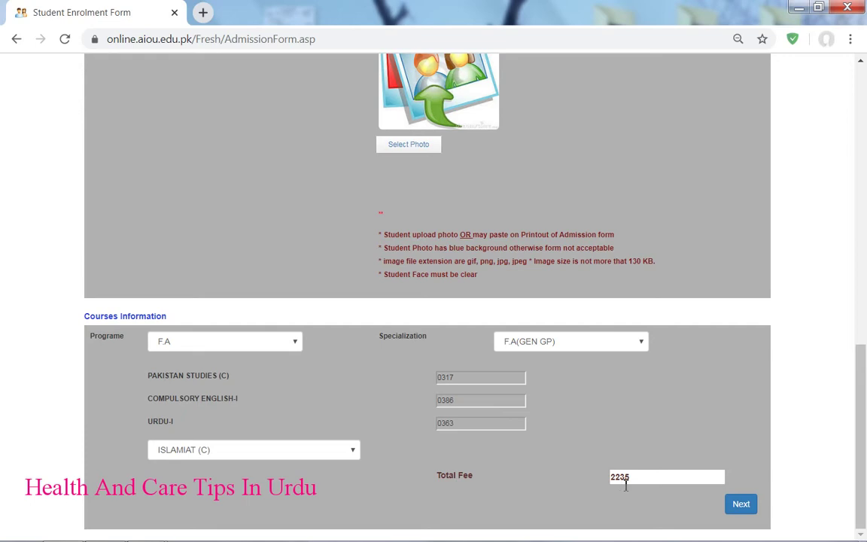
pyautogui.click(741, 506)
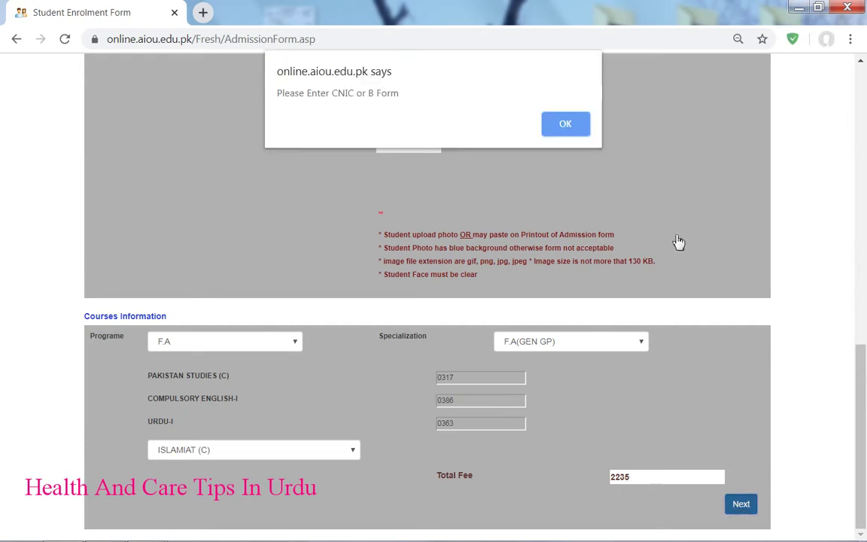
pyautogui.click(567, 125)
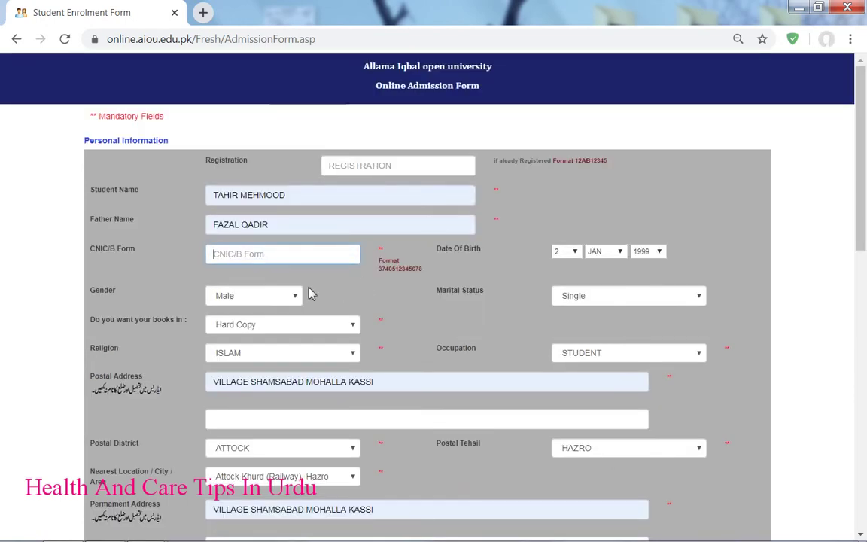
# - Enter the student's identity number in the CNIC/B Form field, correcting its last digit
pyautogui.click(250, 254)
pyautogui.click(277, 285)
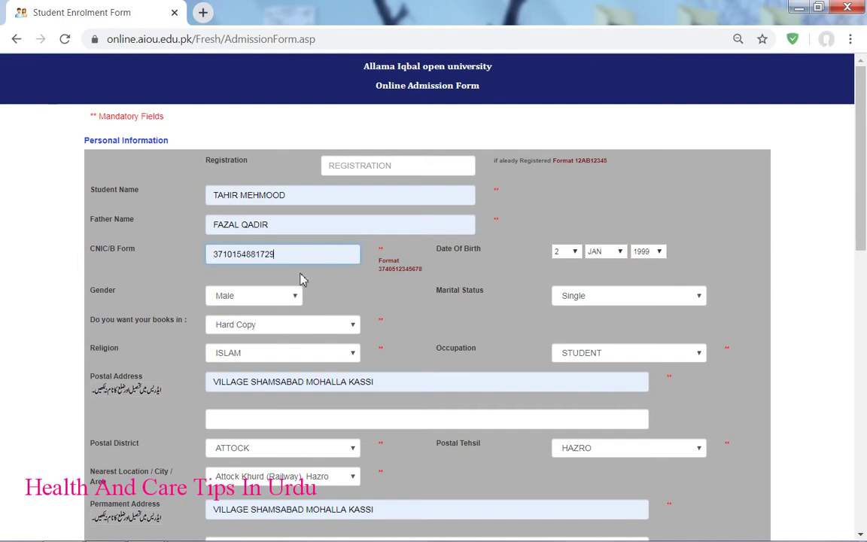
pyautogui.press('BackSpace')
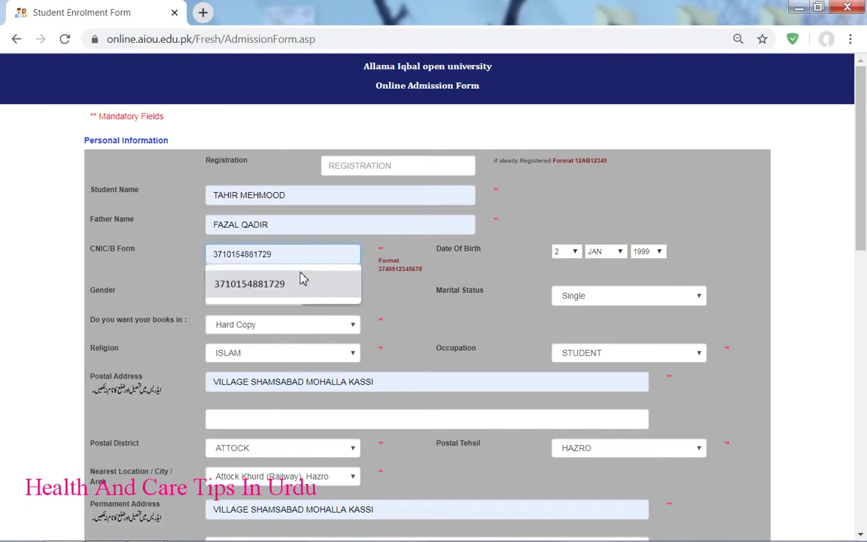
pyautogui.write('6')
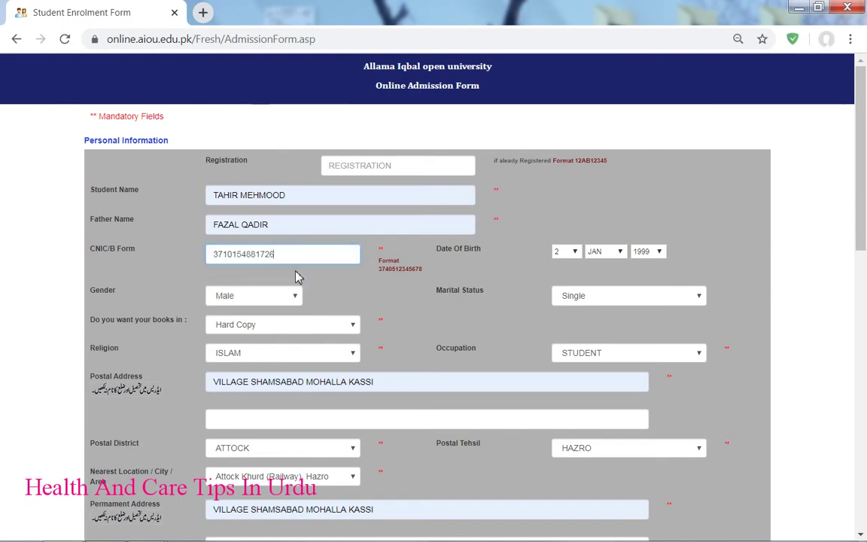
pyautogui.click(400, 331)
# - Recheck the personal and course details, then continue to the academic information page
pyautogui.scroll(-5, 471, 388)
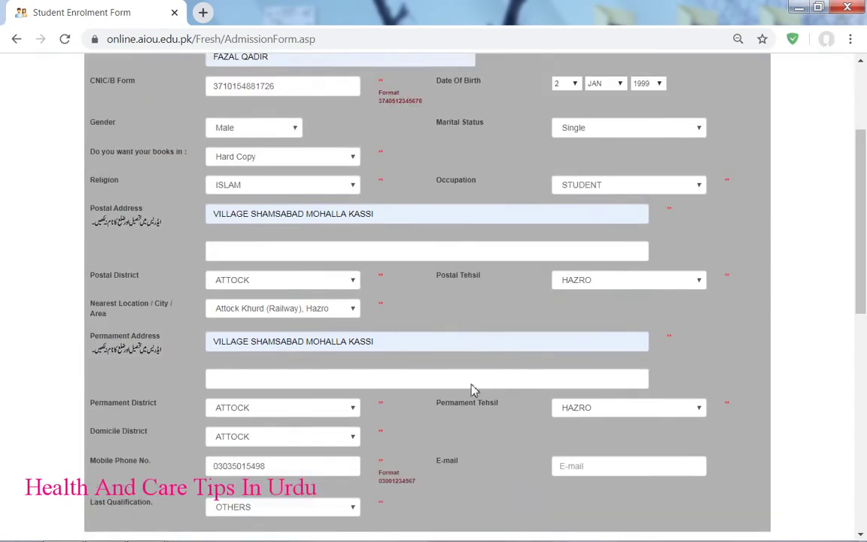
pyautogui.scroll(-5, 561, 454)
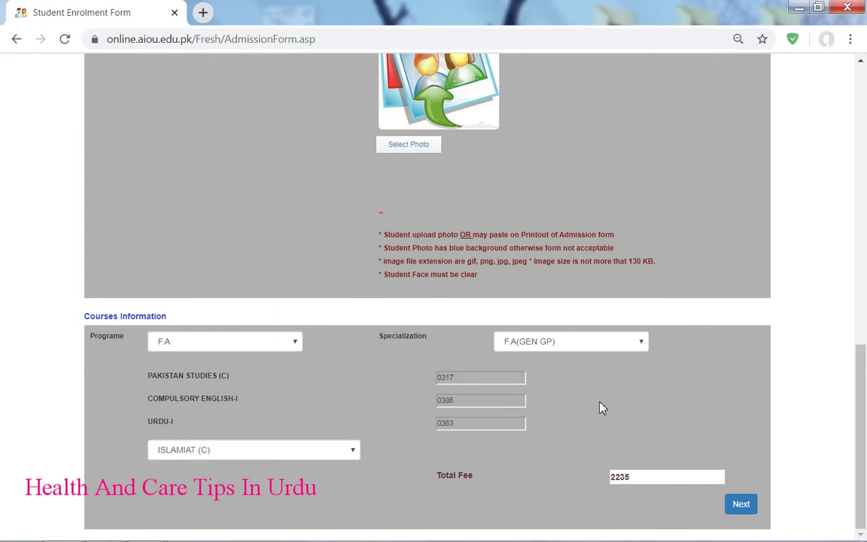
pyautogui.scroll(10, 687, 427)
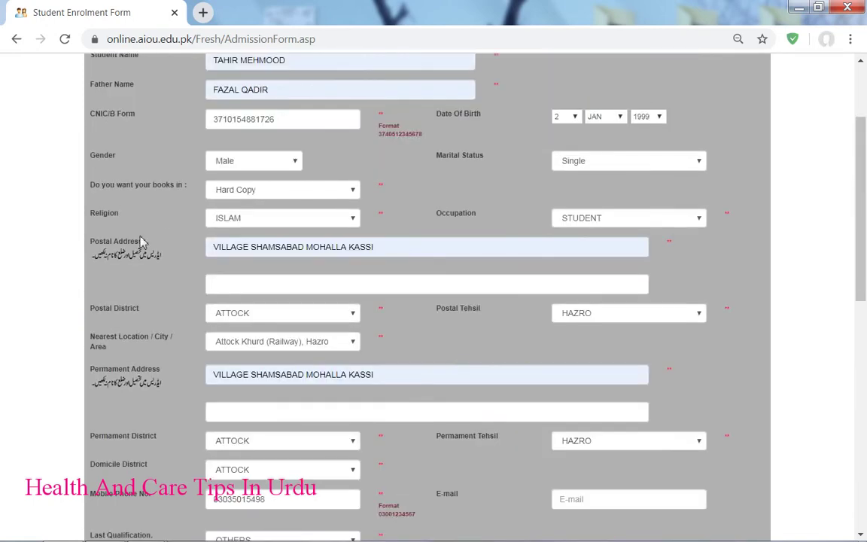
pyautogui.scroll(2, 178, 172)
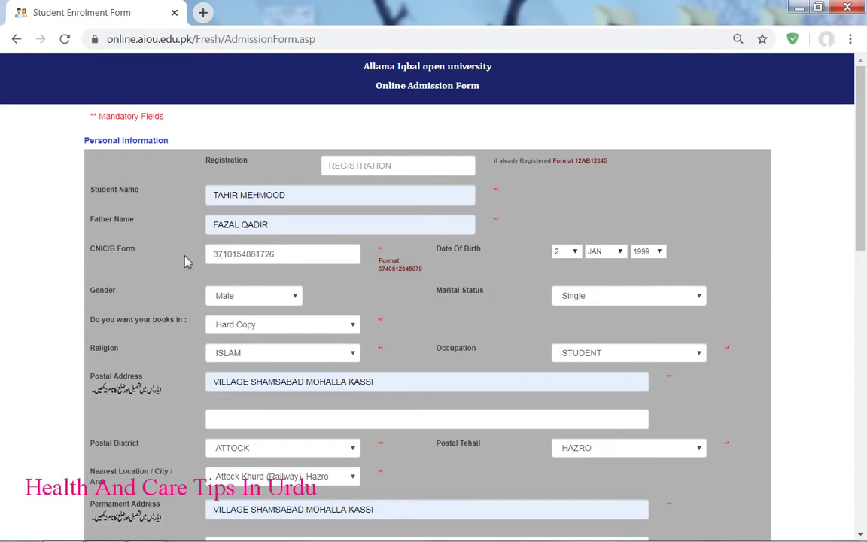
pyautogui.click(312, 256)
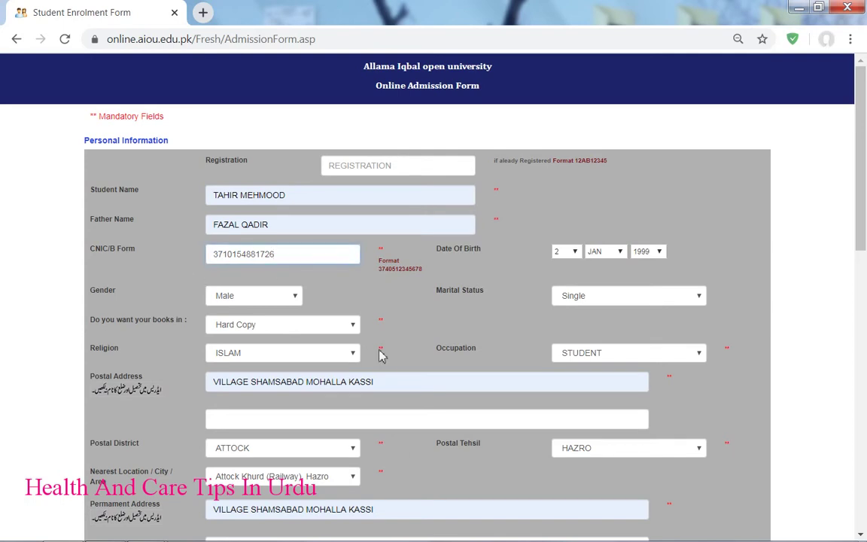
pyautogui.scroll(-10, 674, 461)
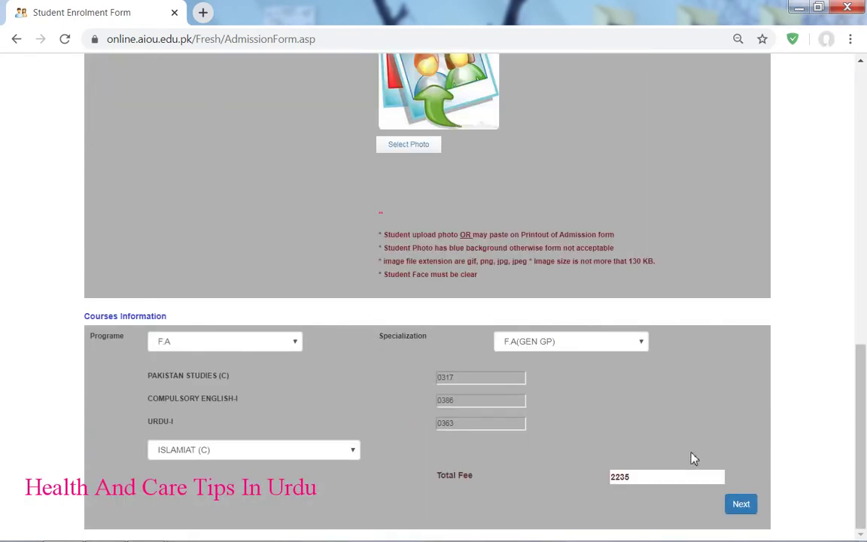
pyautogui.click(752, 506)
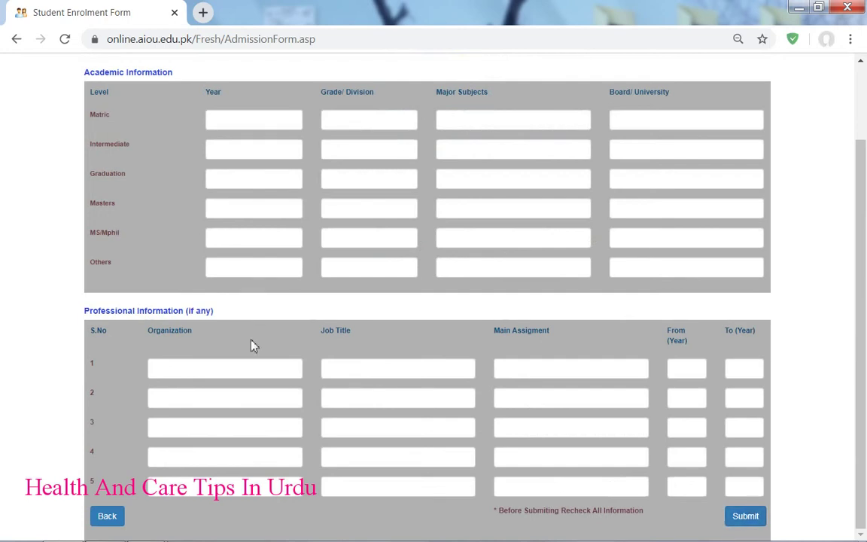
# - Fill in the Matric row with year 2018, grade C, major subjects SCIENCE and board RAWALPINDI BOARD
pyautogui.scroll(2, 255, 348)
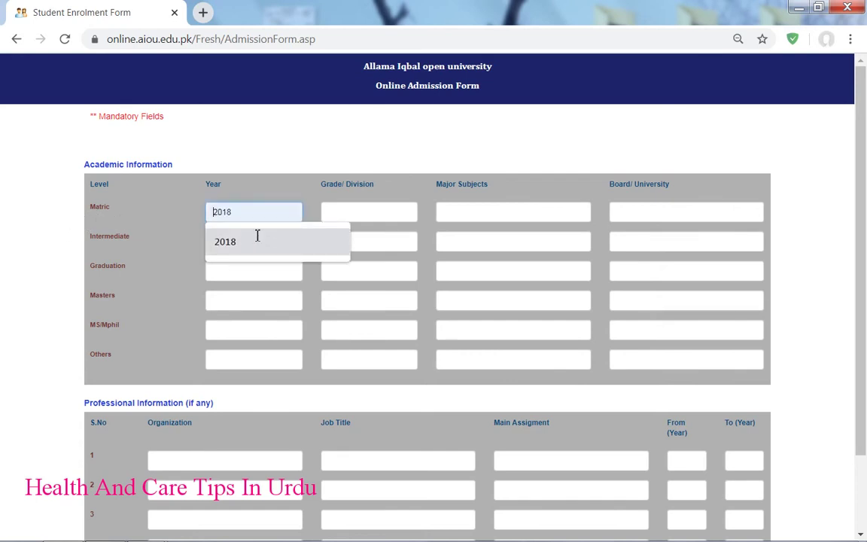
pyautogui.click(258, 237)
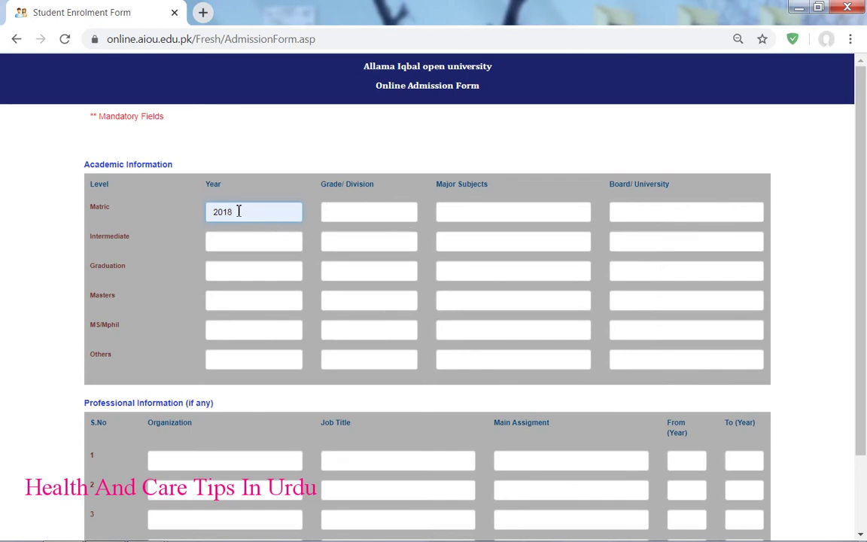
pyautogui.click(341, 211)
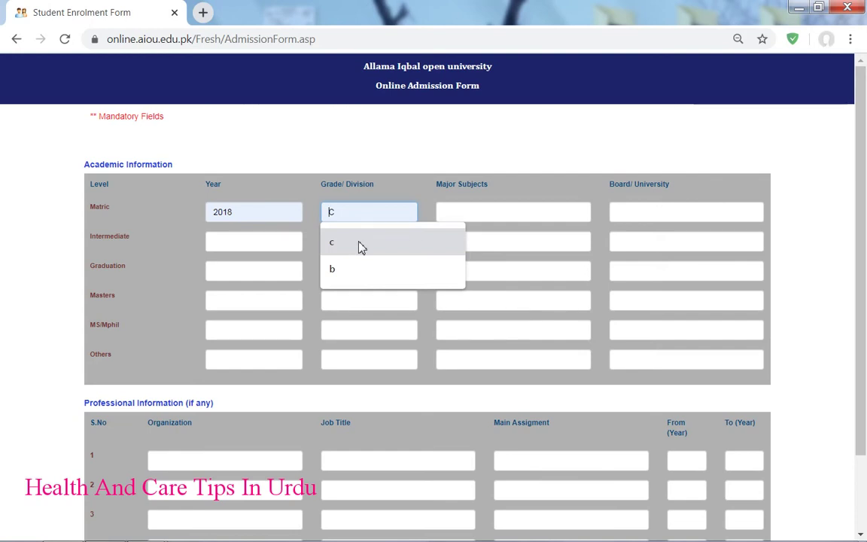
pyautogui.press('Escape')
pyautogui.click(490, 204)
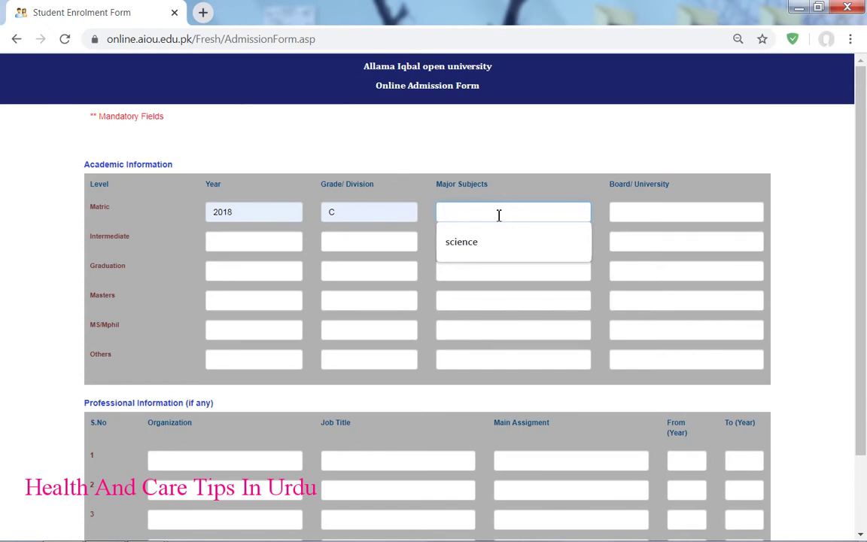
pyautogui.click(467, 256)
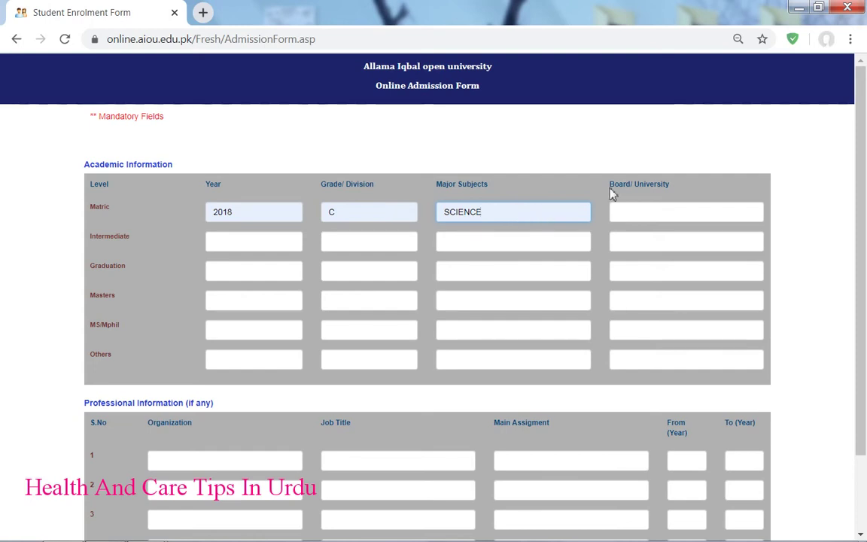
pyautogui.click(678, 214)
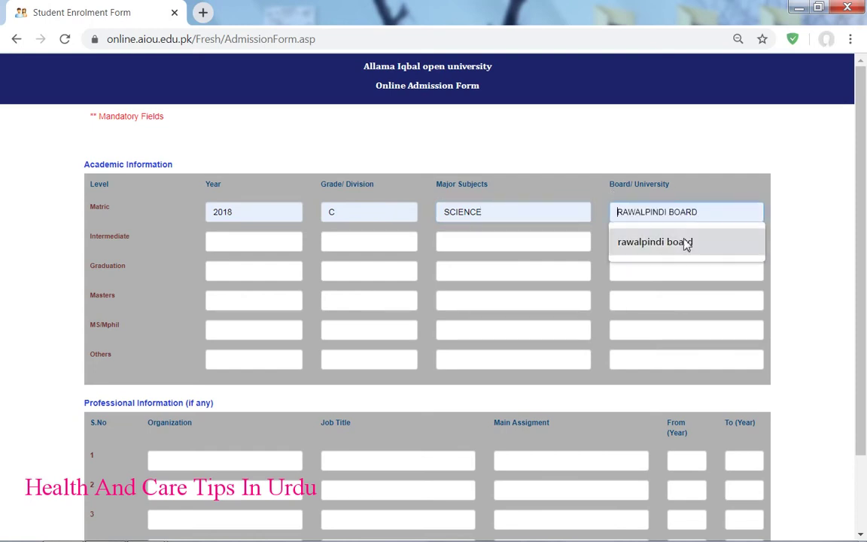
pyautogui.click(637, 241)
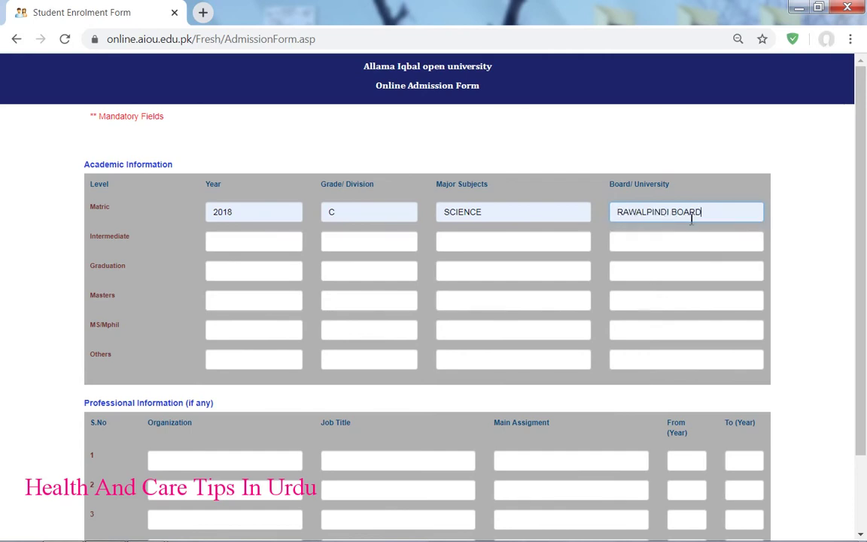
# - Submit the admission form with the professional information left empty, and print all its pages to the Microsoft XPS document printer
pyautogui.scroll(-3, 692, 219)
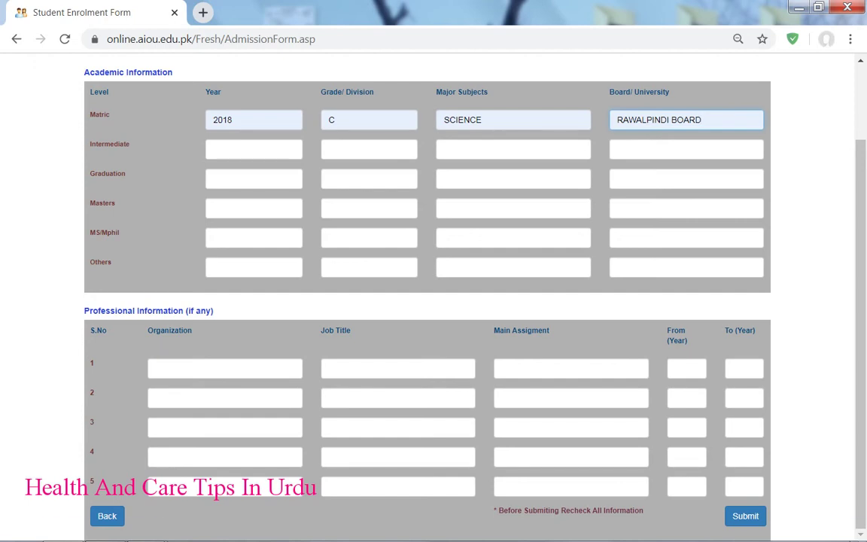
pyautogui.click(746, 518)
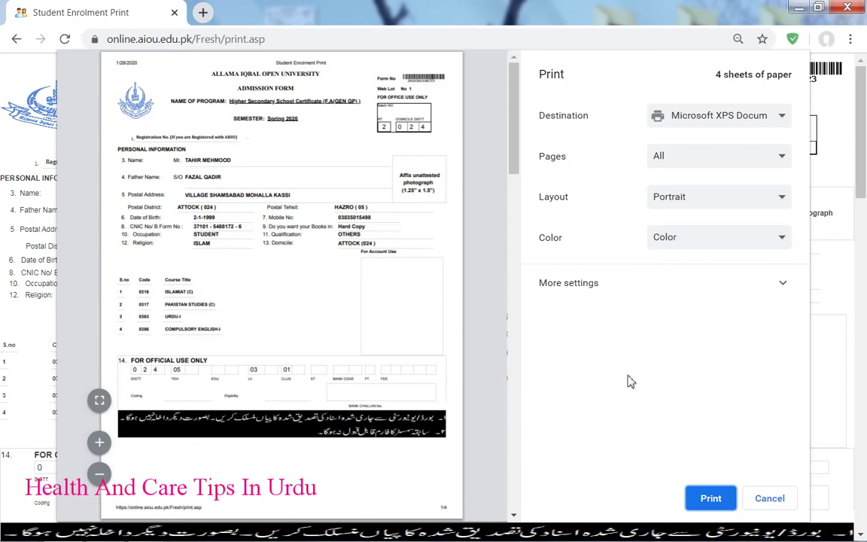
pyautogui.click(720, 503)
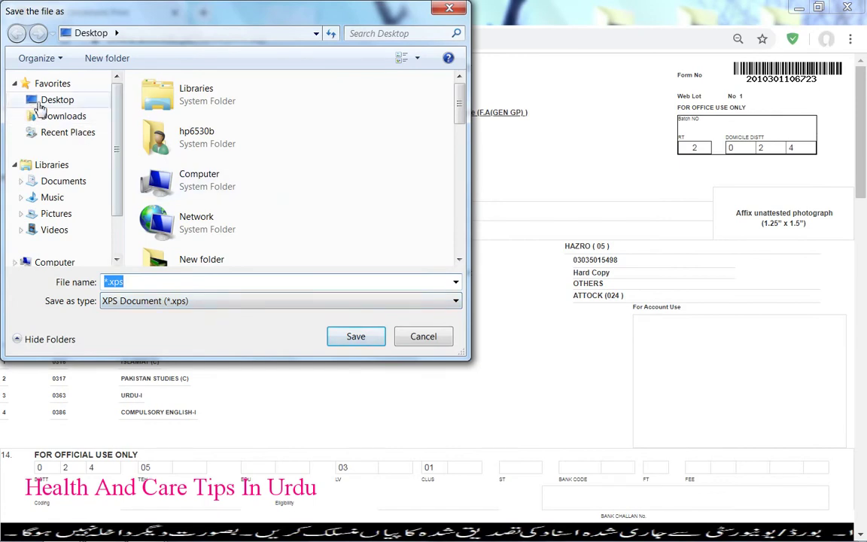
# - Save the printout to the Desktop as an XPS document named 5432
pyautogui.click(45, 100)
pyautogui.click(179, 284)
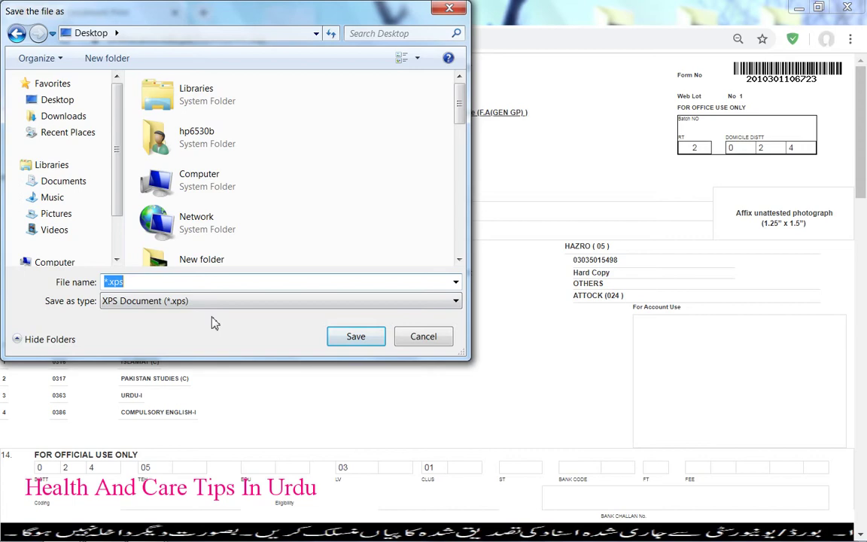
pyautogui.press('BackSpace')
pyautogui.write('5432')
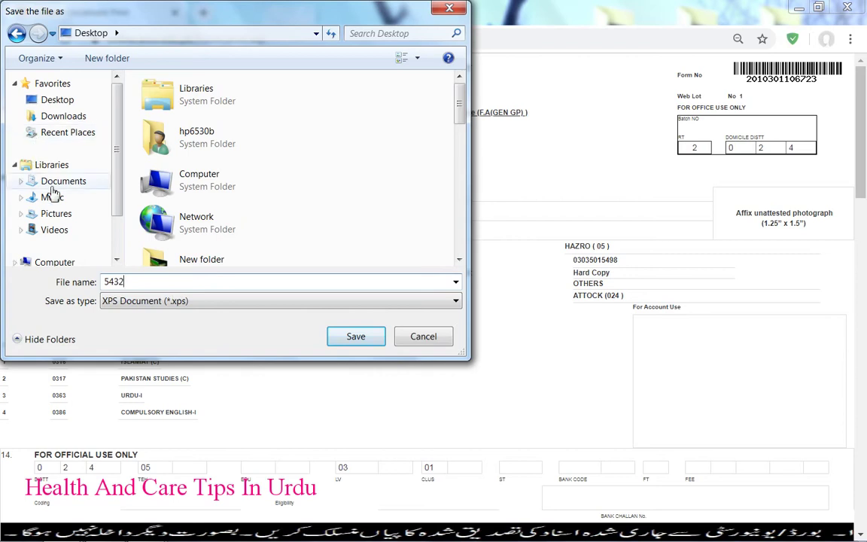
pyautogui.click(357, 343)
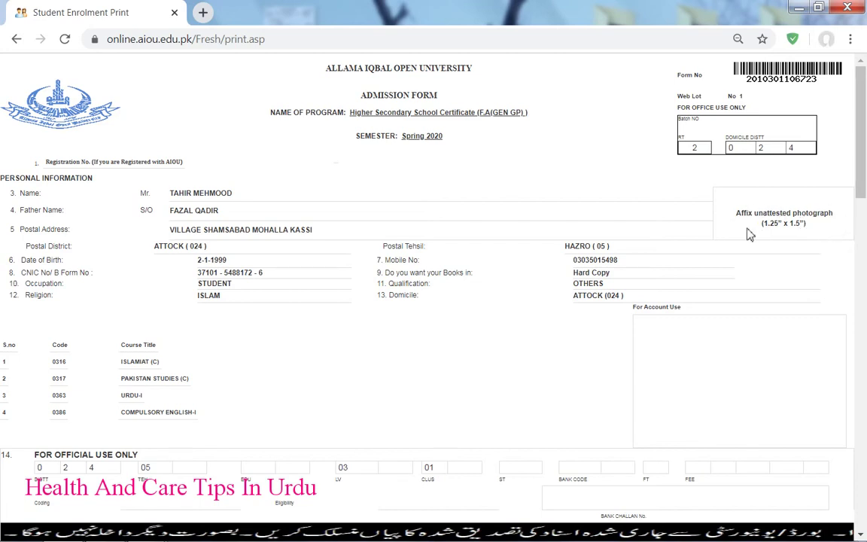
# - Examine the personal details, course list, official-use section and academic information on the printable admission form
pyautogui.scroll(-1, 749, 235)
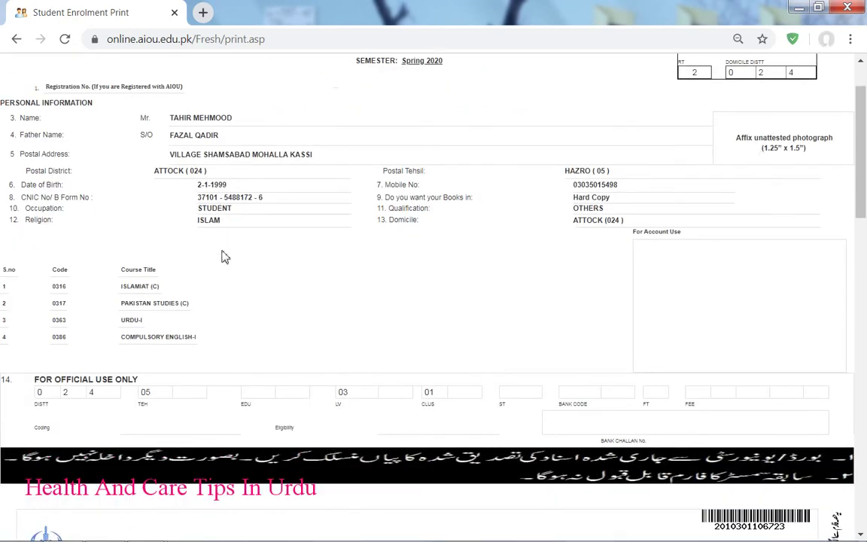
pyautogui.scroll(-1, 429, 288)
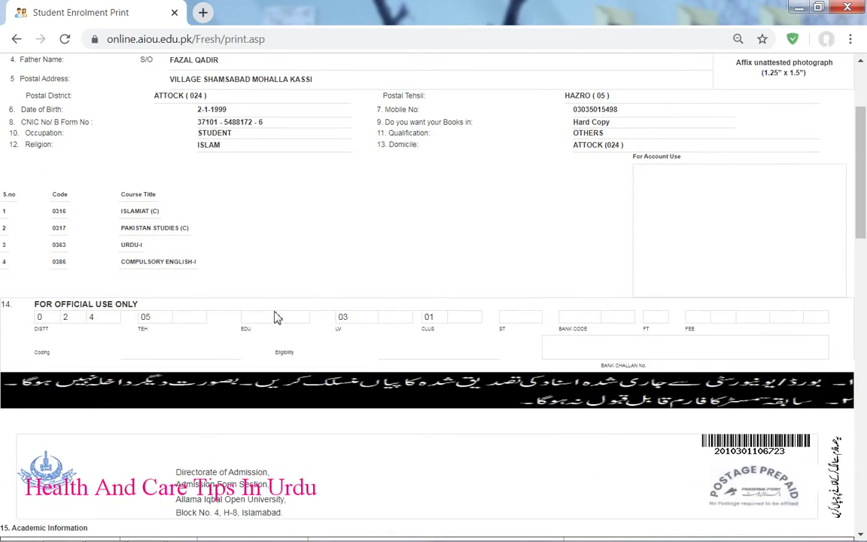
pyautogui.scroll(-1, 625, 357)
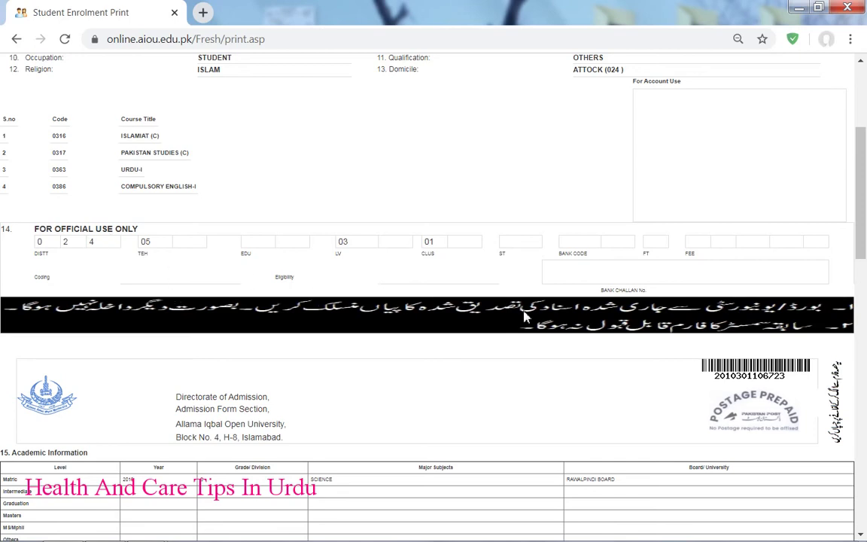
pyautogui.scroll(3, 527, 317)
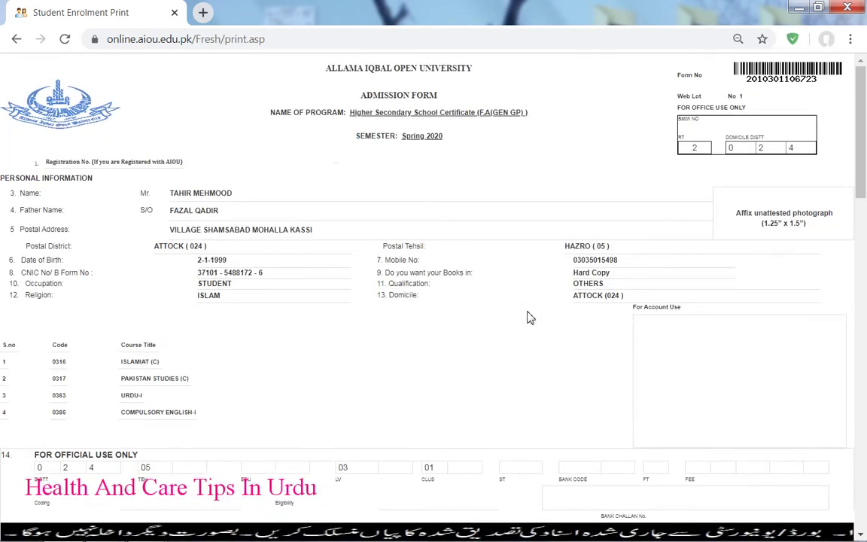
# - Review the printable form again from the personal information down to the postal label and the professional experience table
pyautogui.scroll(-3, 529, 317)
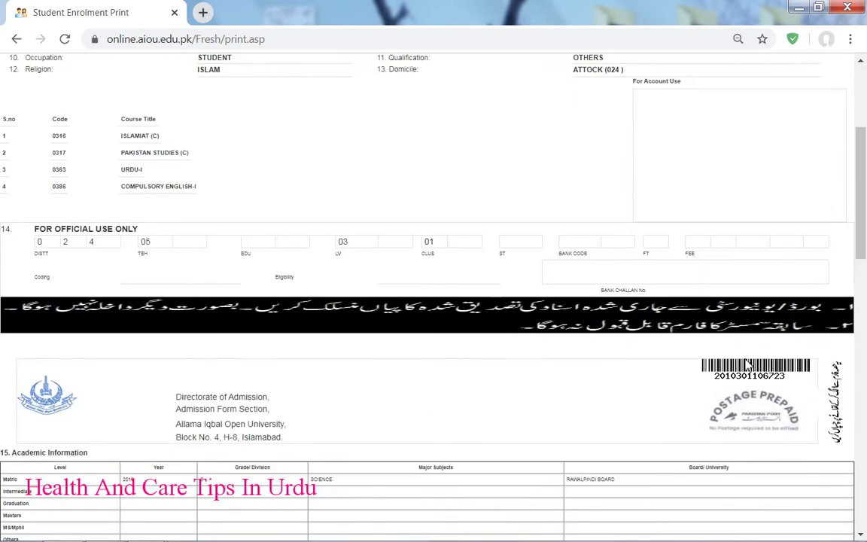
pyautogui.scroll(-1, 677, 338)
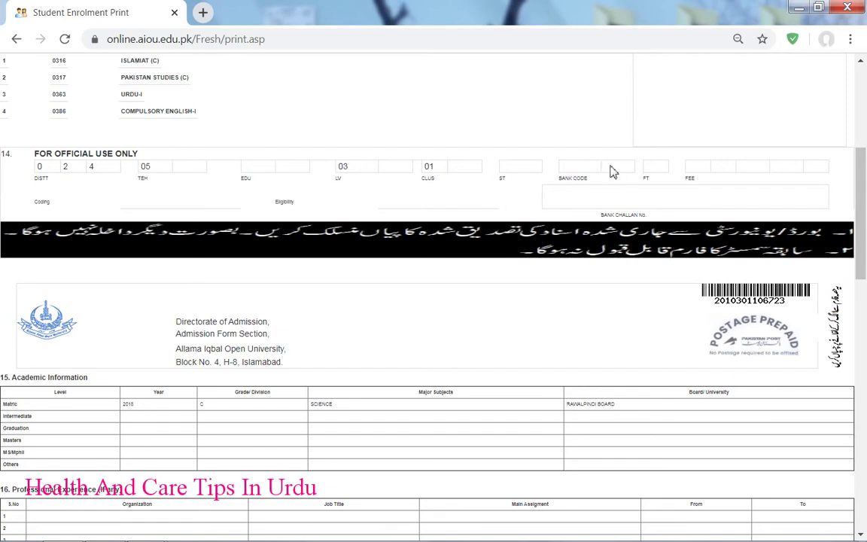
pyautogui.scroll(4, 334, 225)
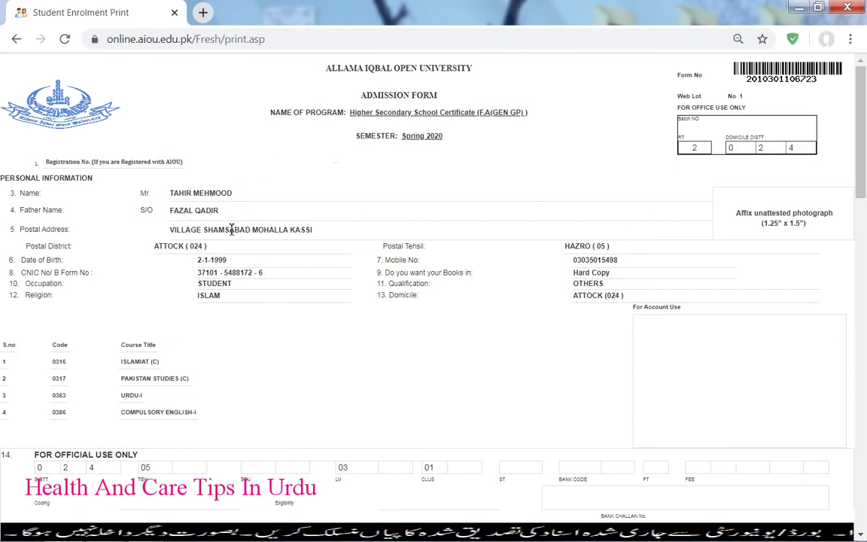
pyautogui.scroll(-1, 237, 278)
pyautogui.scroll(-1, 244, 326)
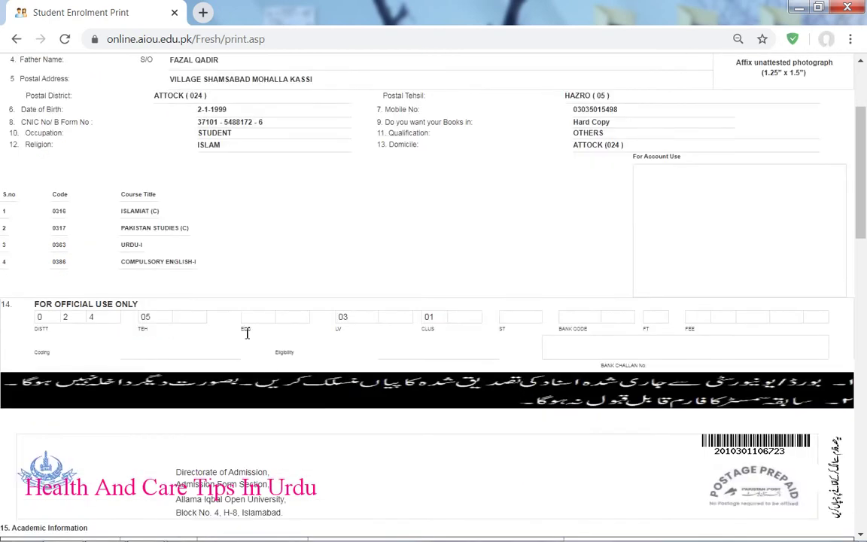
pyautogui.scroll(-1, 263, 361)
pyautogui.scroll(-1, 335, 343)
pyautogui.scroll(-1, 312, 344)
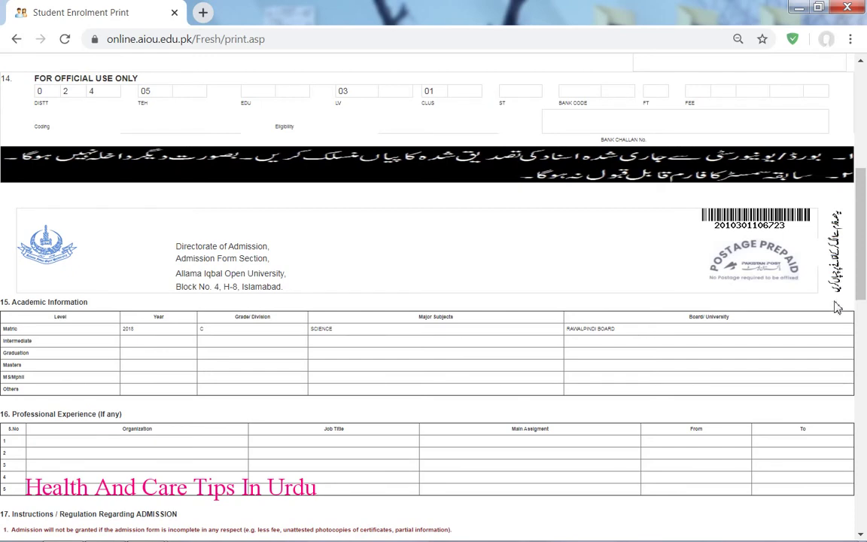
# - Enlarge the printable admission form page to 110% zoom
pyautogui.click(849, 41)
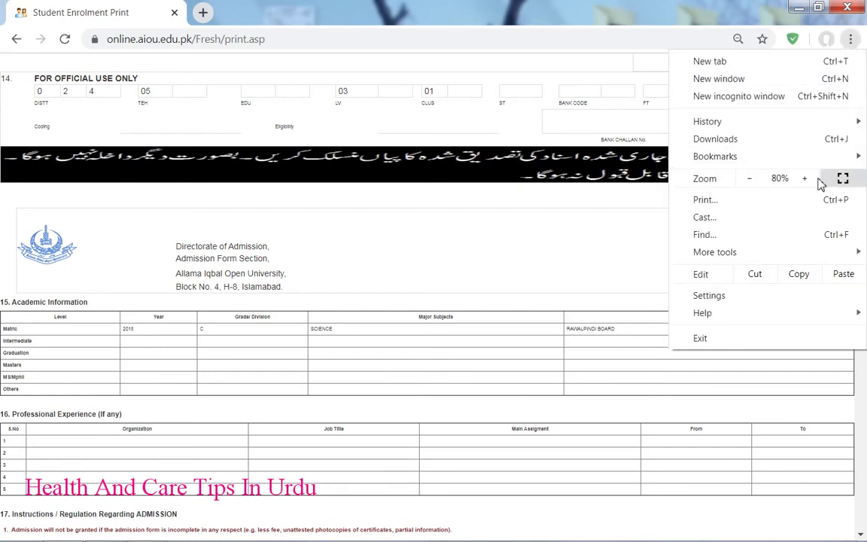
pyautogui.click(804, 179)
pyautogui.click(805, 180)
pyautogui.click(584, 240)
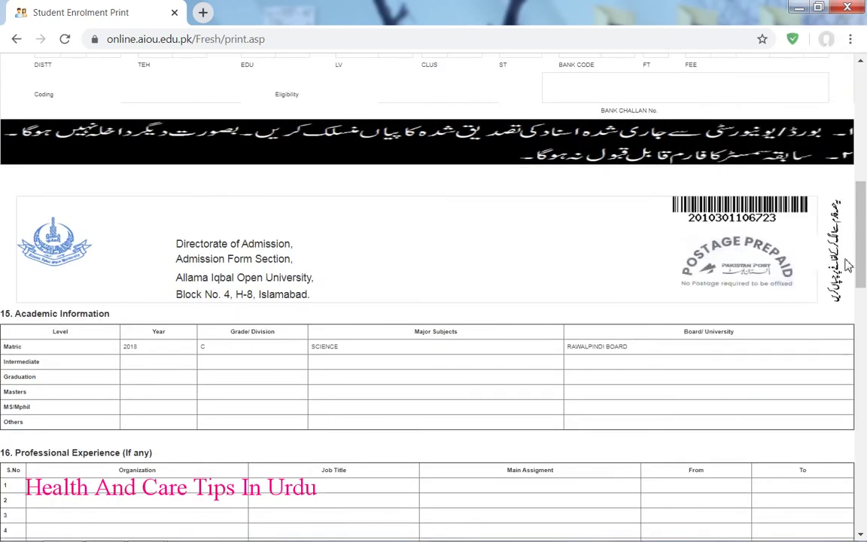
pyautogui.click(850, 39)
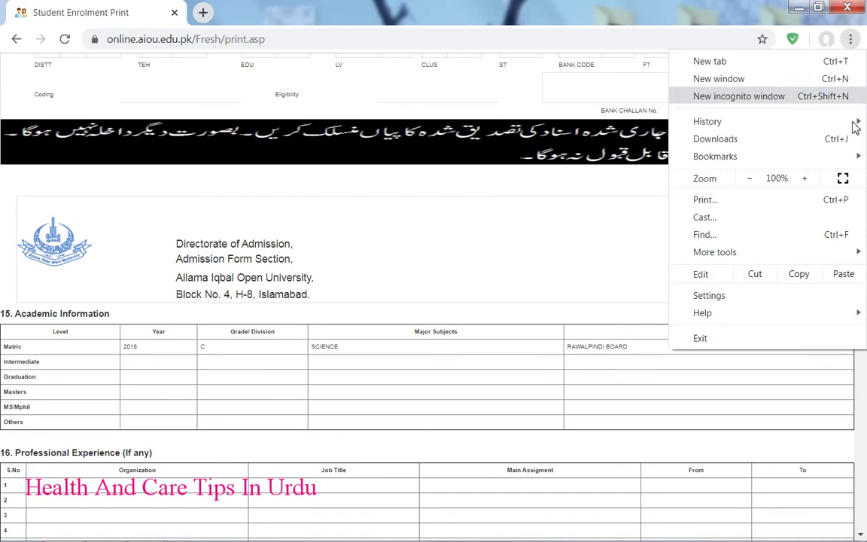
pyautogui.click(811, 183)
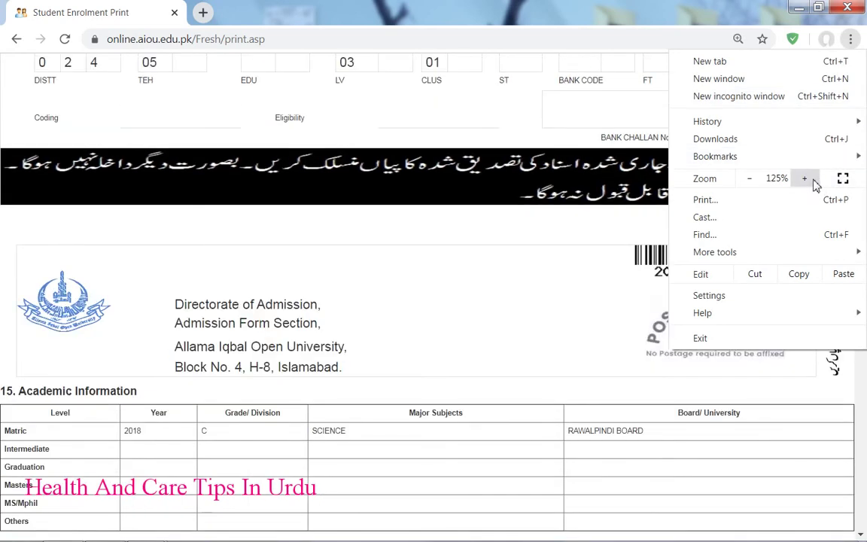
pyautogui.click(811, 183)
pyautogui.click(842, 426)
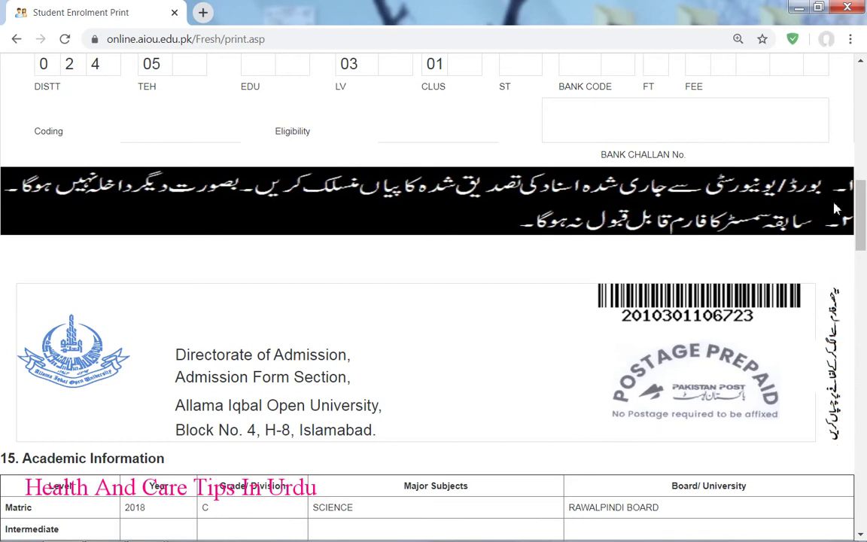
pyautogui.click(851, 39)
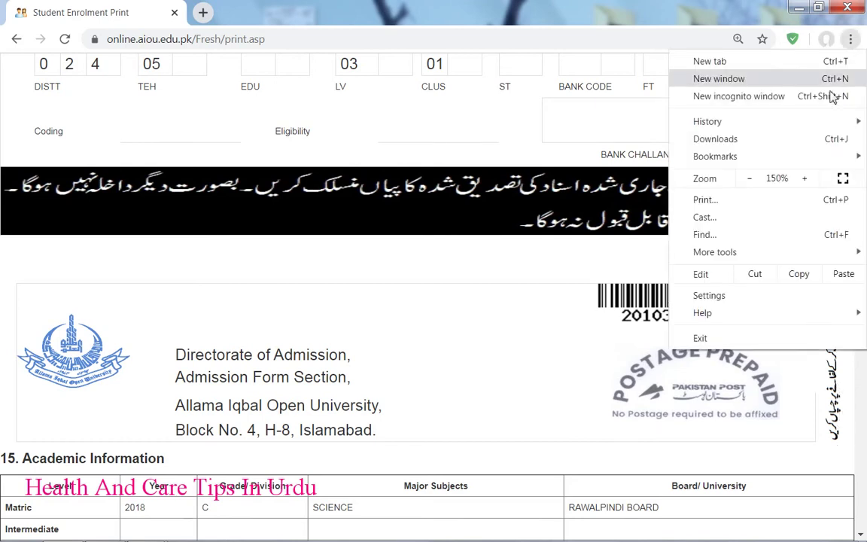
pyautogui.click(750, 178)
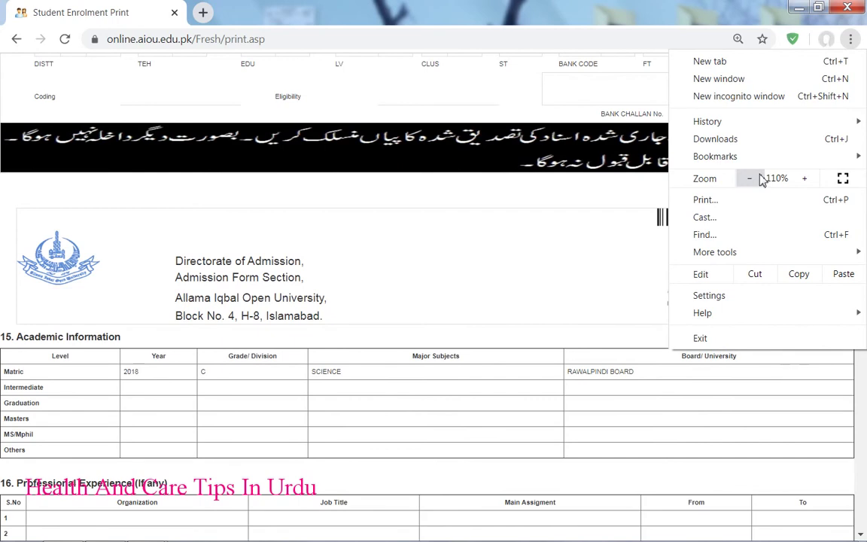
pyautogui.click(426, 257)
# - Examine the postal label, academic information, admission instructions, affidavit, applicant signature line and the admission department's challan copy
pyautogui.scroll(-2, 452, 279)
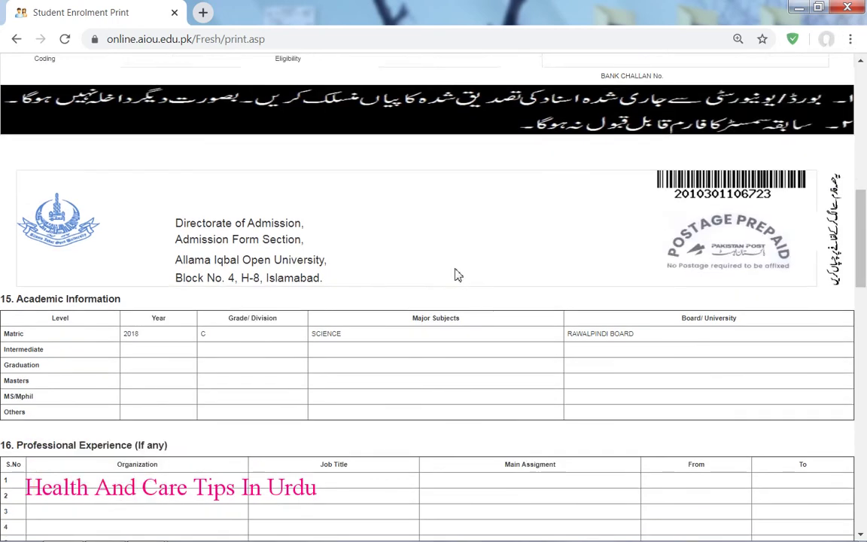
pyautogui.scroll(-2, 442, 303)
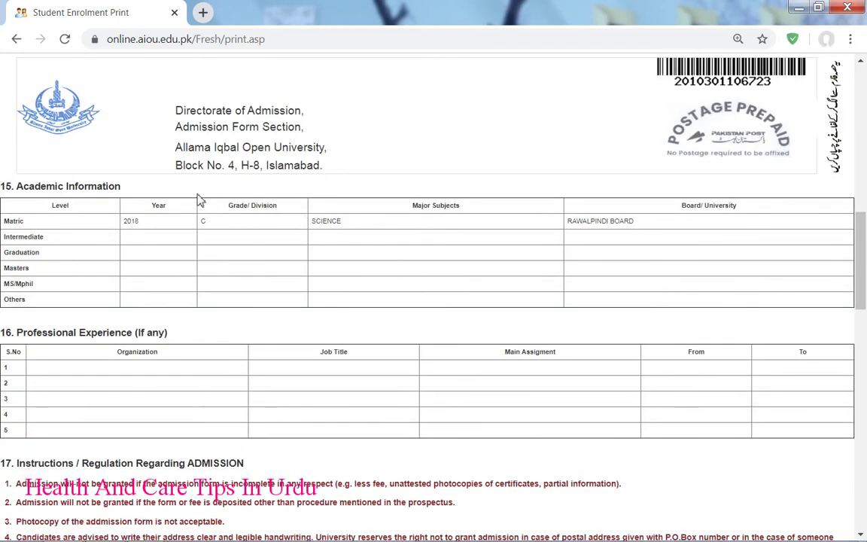
pyautogui.scroll(2, 354, 284)
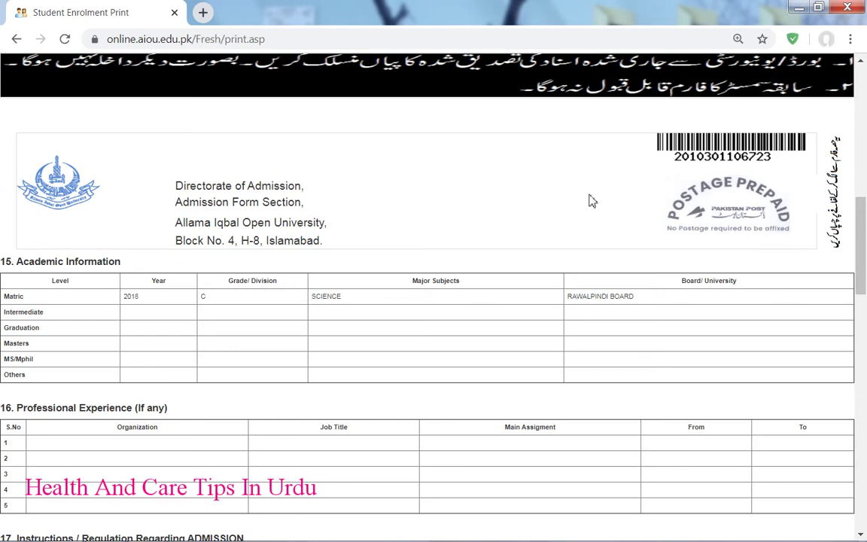
pyautogui.scroll(2, 572, 255)
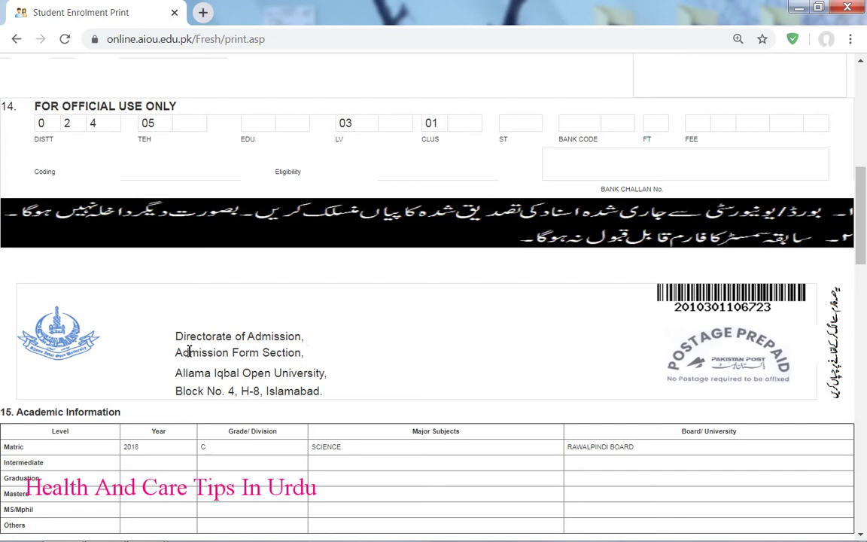
pyautogui.scroll(-1, 218, 330)
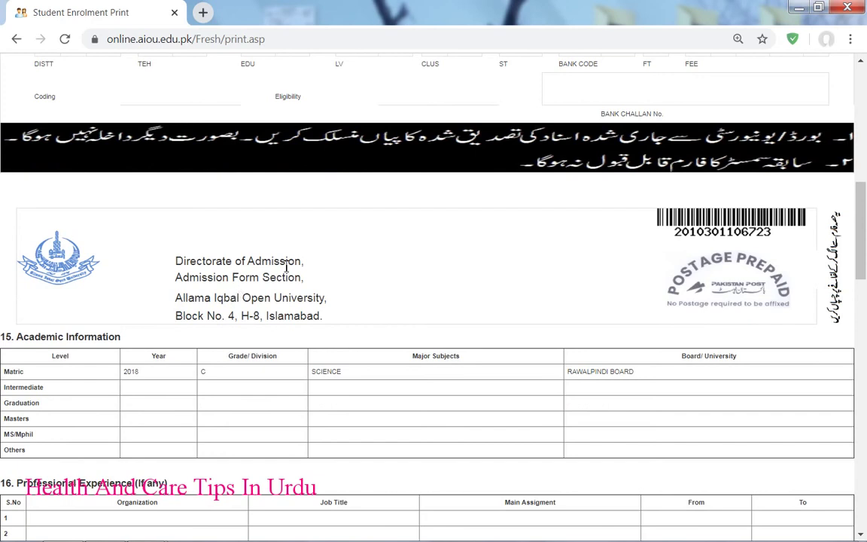
pyautogui.scroll(-1, 379, 294)
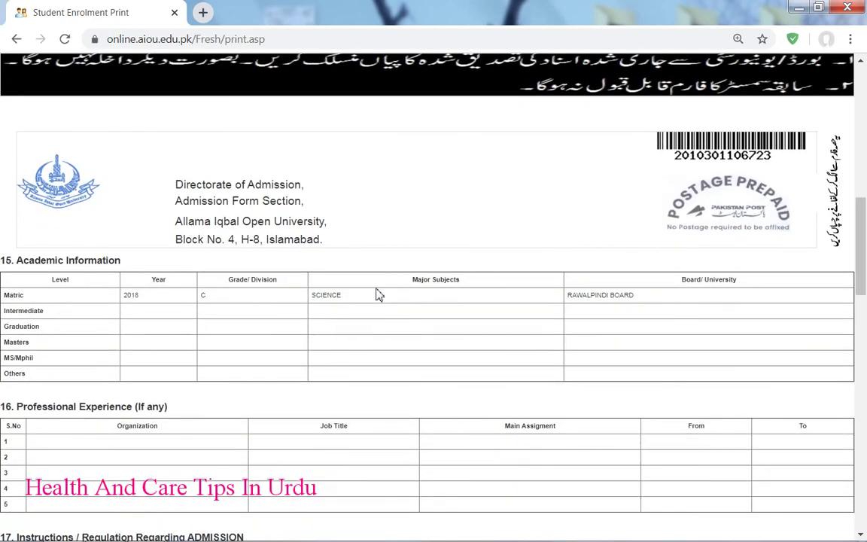
pyautogui.scroll(-1, 378, 268)
pyautogui.scroll(-1, 362, 266)
pyautogui.scroll(-3, 385, 293)
pyautogui.scroll(-3, 386, 302)
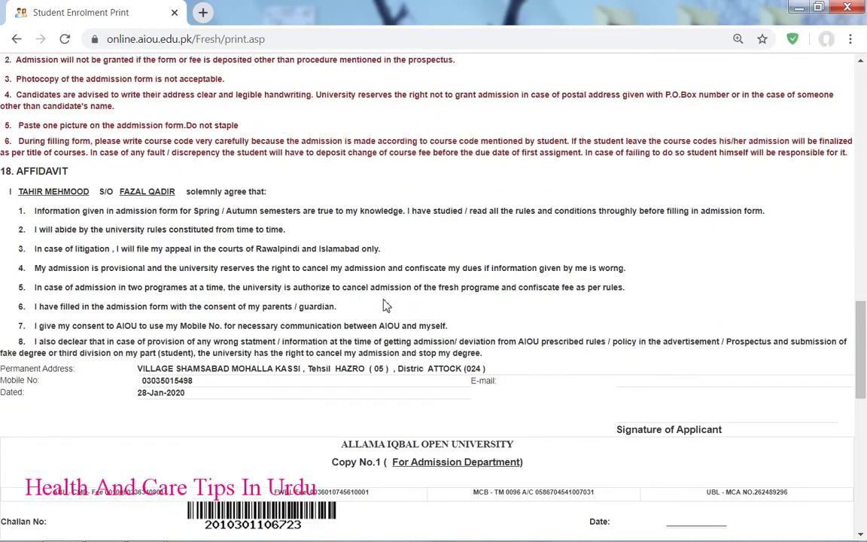
pyautogui.scroll(-1, 398, 350)
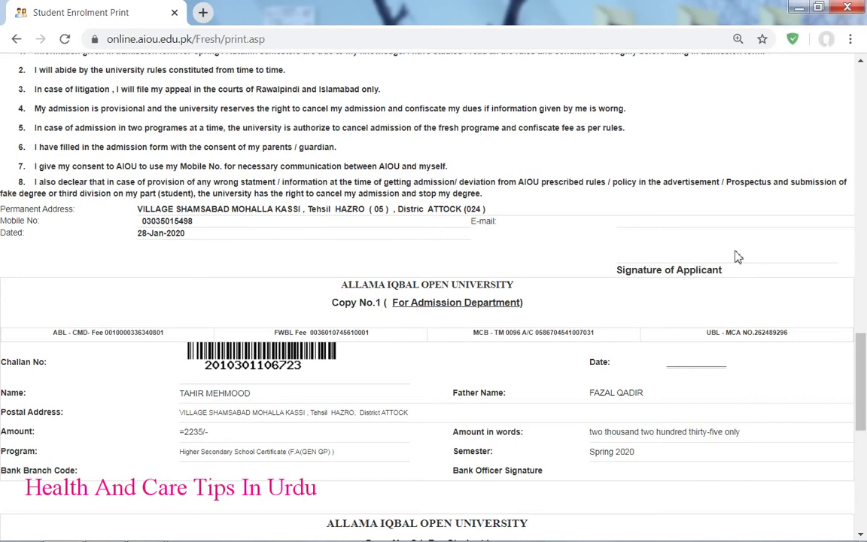
pyautogui.scroll(-2, 751, 272)
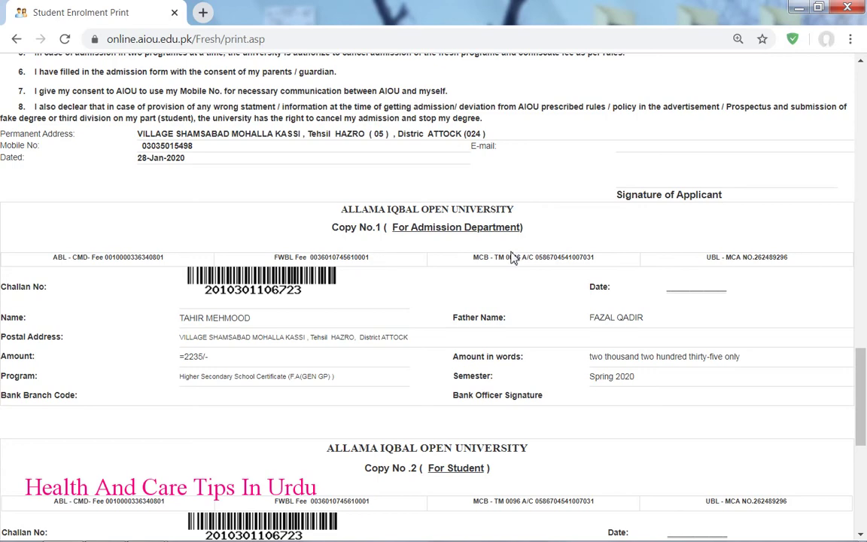
# - Go through the form from its beginning to the date fields on the admission department, student and bank branch challan copies
pyautogui.scroll(20, 512, 258)
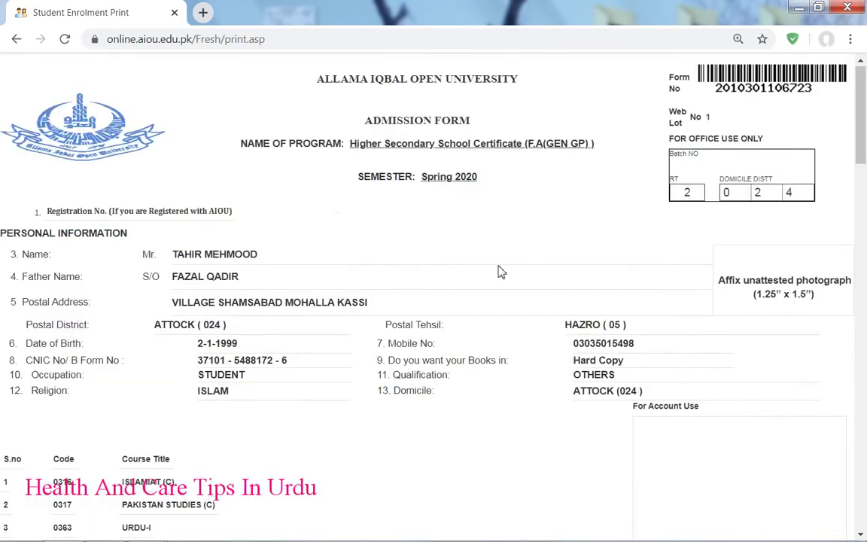
pyautogui.scroll(-1, 457, 157)
pyautogui.scroll(-15, 565, 416)
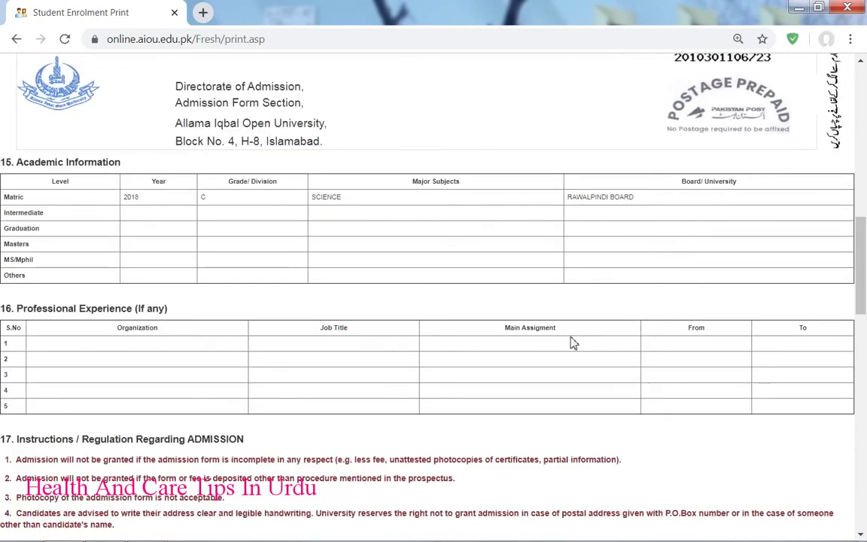
pyautogui.scroll(-3, 567, 343)
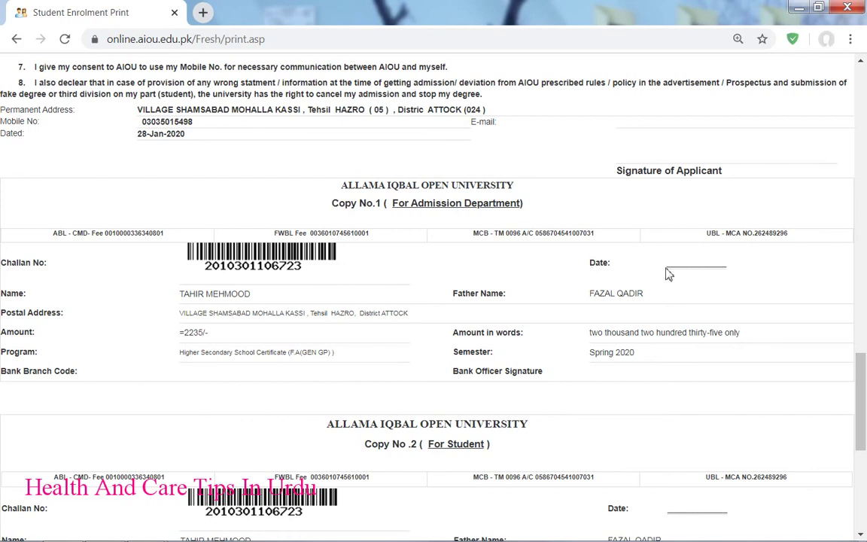
pyautogui.scroll(-1, 689, 271)
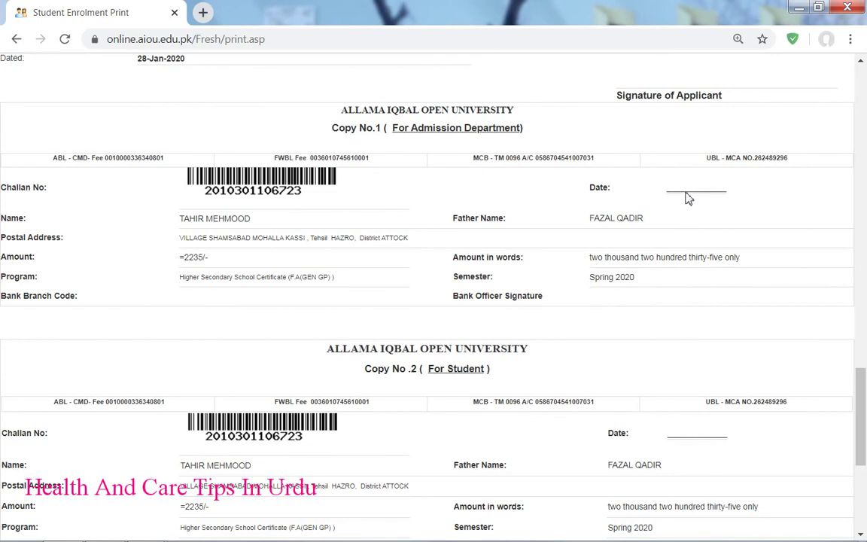
pyautogui.scroll(-1, 687, 197)
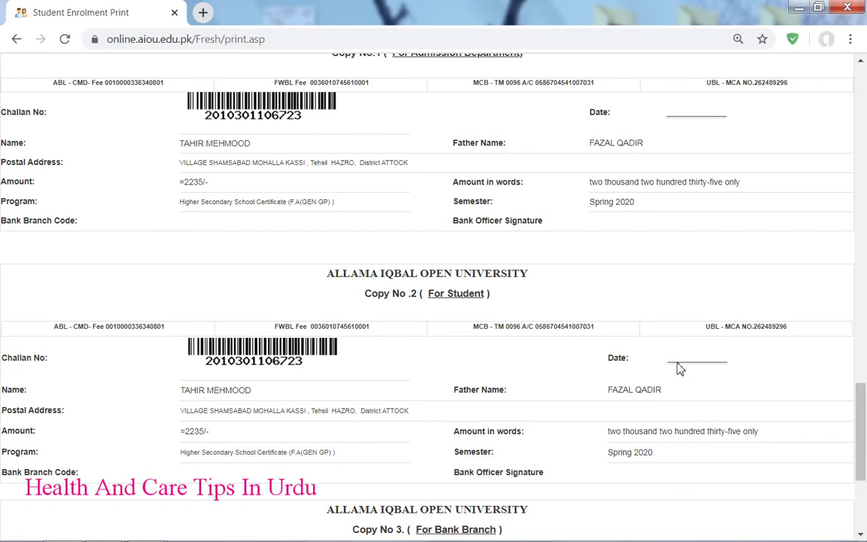
pyautogui.scroll(-2, 677, 368)
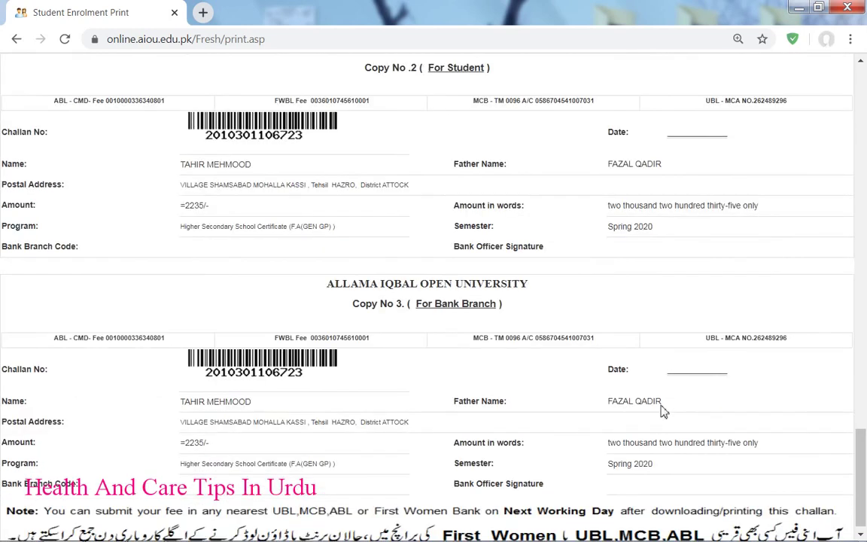
# - Compare the fee amount and bank details on the three challan copies and read the payment note below them
pyautogui.scroll(4, 433, 218)
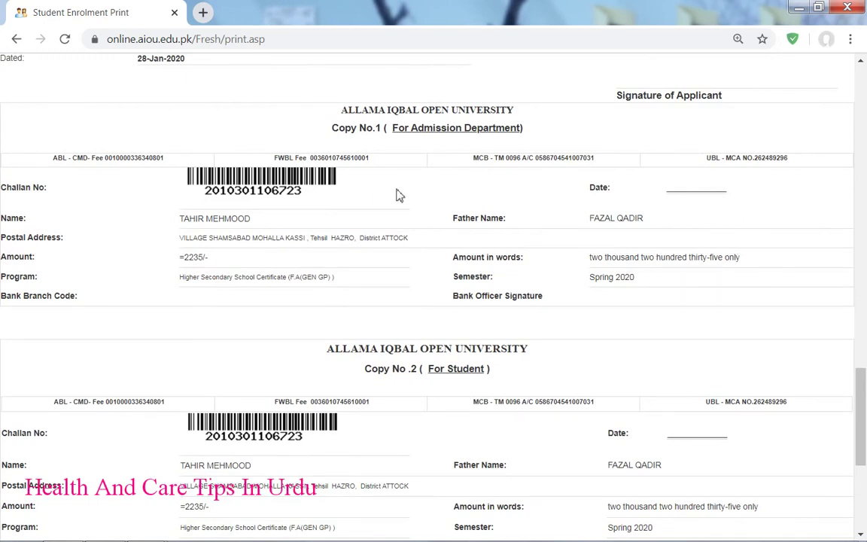
pyautogui.scroll(-1, 495, 201)
pyautogui.scroll(-1, 611, 267)
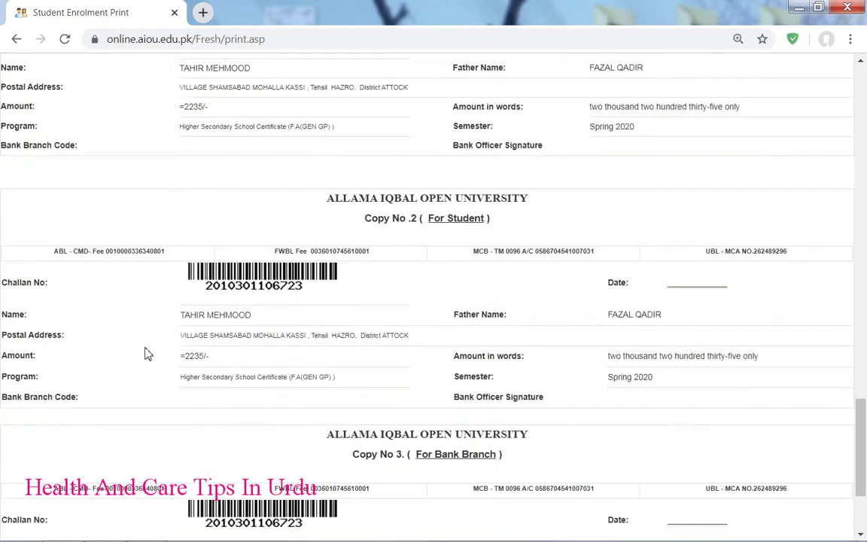
pyautogui.scroll(-1, 727, 350)
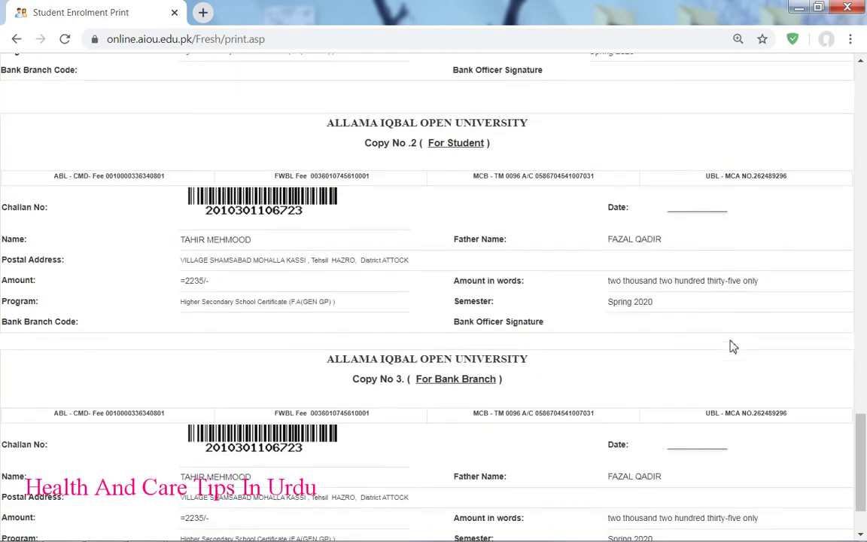
pyautogui.scroll(-1, 741, 315)
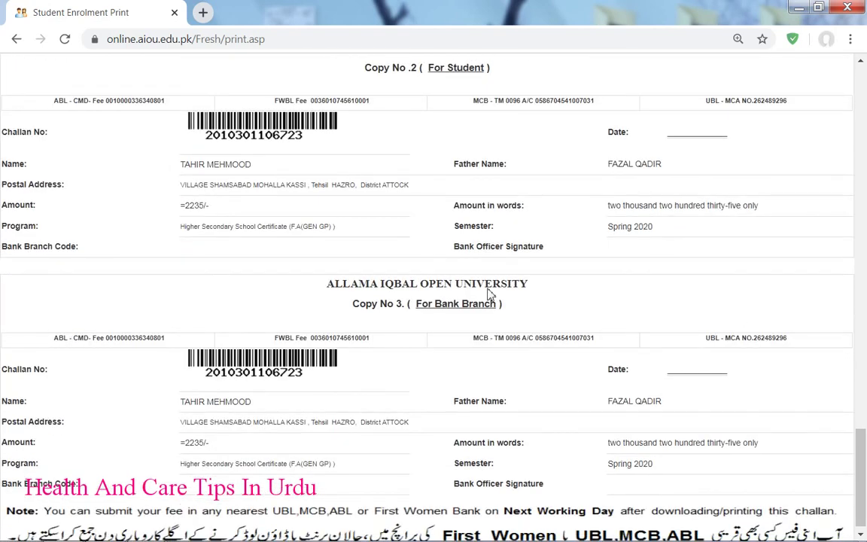
pyautogui.scroll(3, 538, 260)
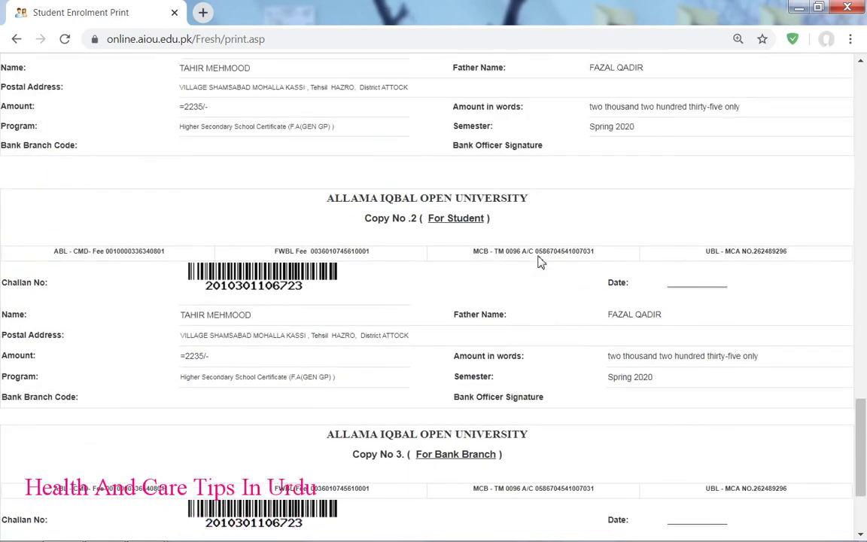
pyautogui.scroll(-3, 591, 304)
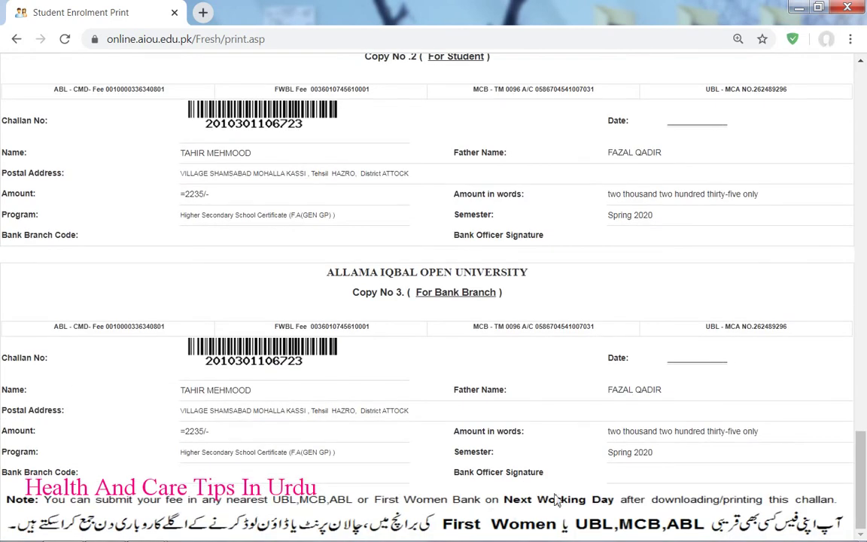
pyautogui.scroll(5, 320, 495)
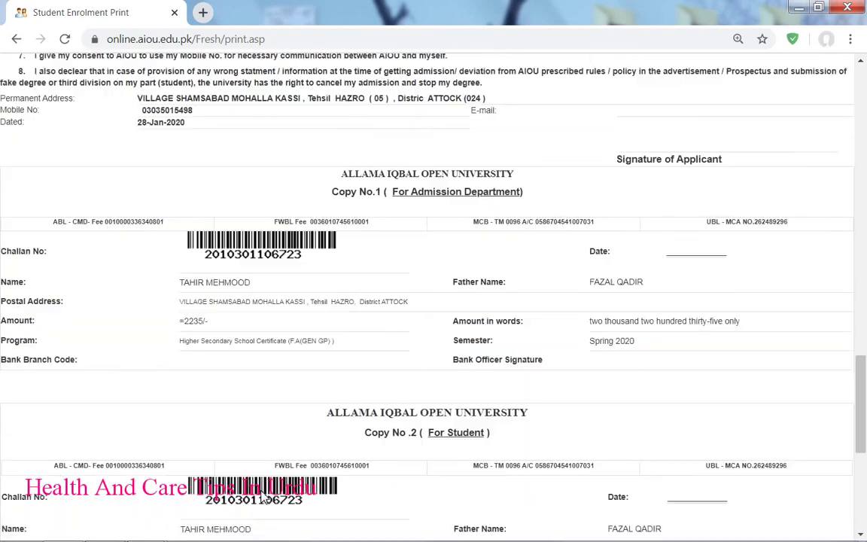
pyautogui.scroll(-1, 267, 499)
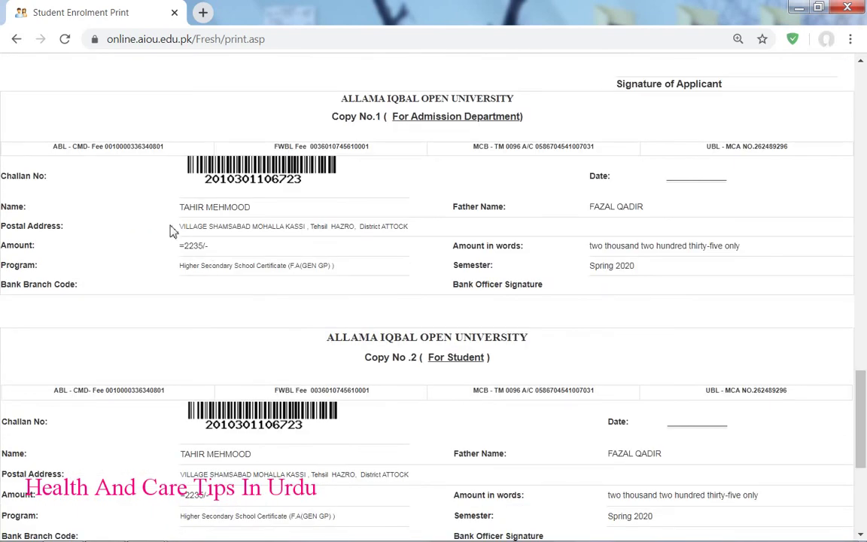
# - Review the date, bank branch code and bank officer signature fields on the three challan copies, and the applicant signature line above them
pyautogui.scroll(-2, 178, 260)
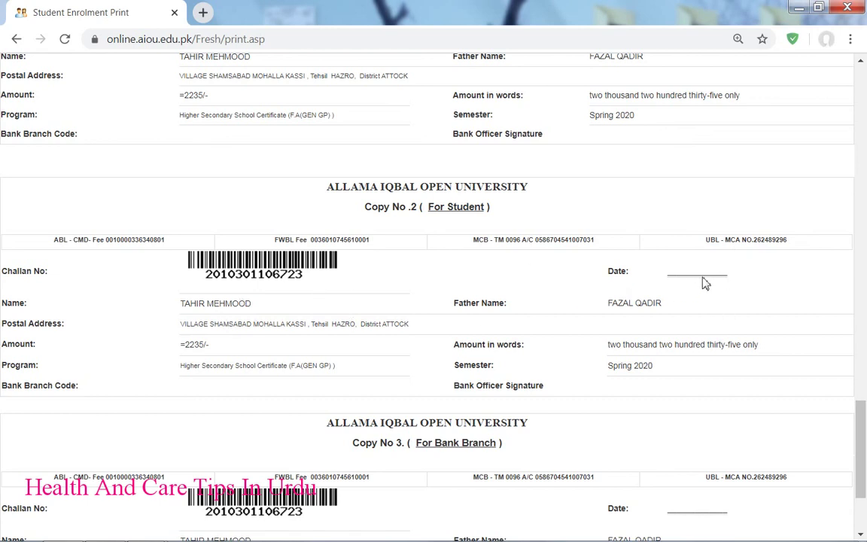
pyautogui.scroll(-2, 692, 344)
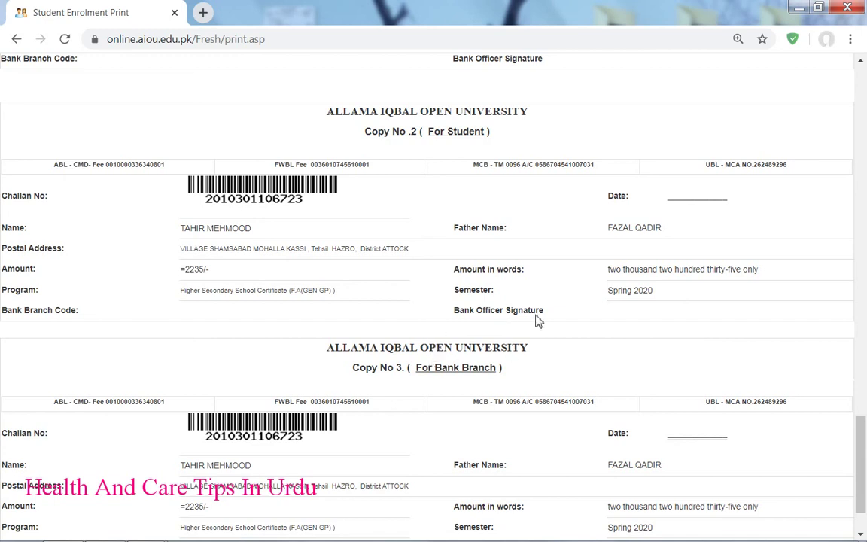
pyautogui.scroll(-1, 597, 349)
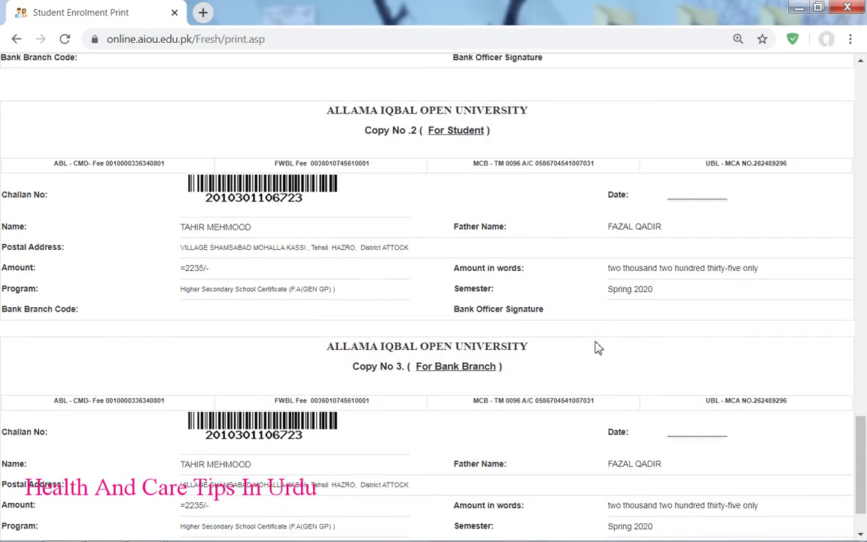
pyautogui.scroll(3, 505, 445)
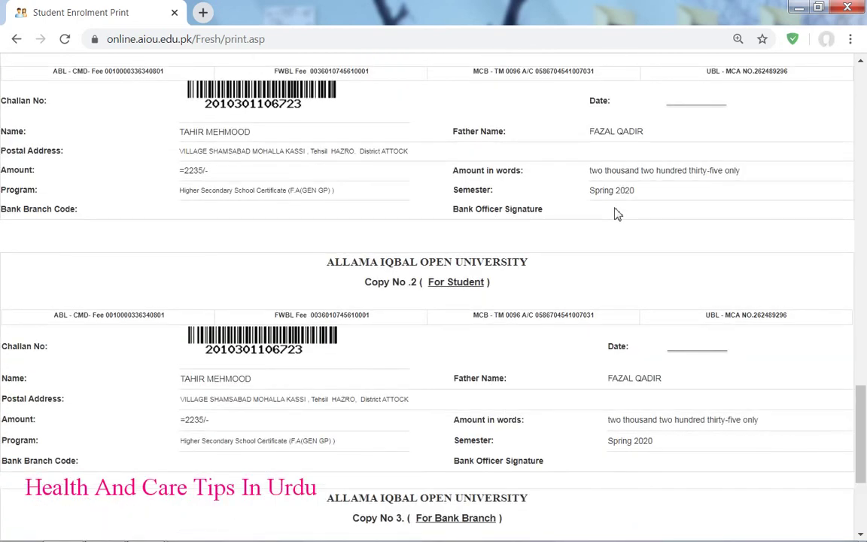
pyautogui.scroll(1, 615, 214)
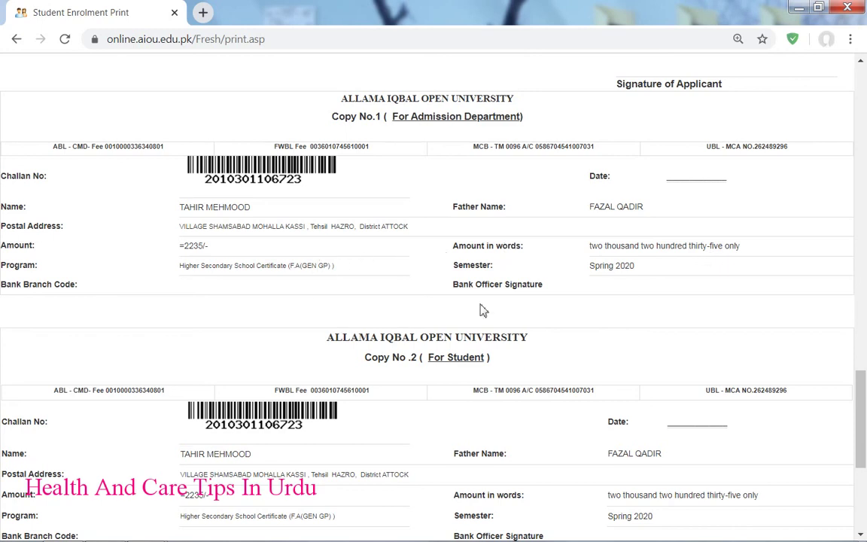
pyautogui.scroll(-1, 771, 340)
pyautogui.scroll(-1, 772, 340)
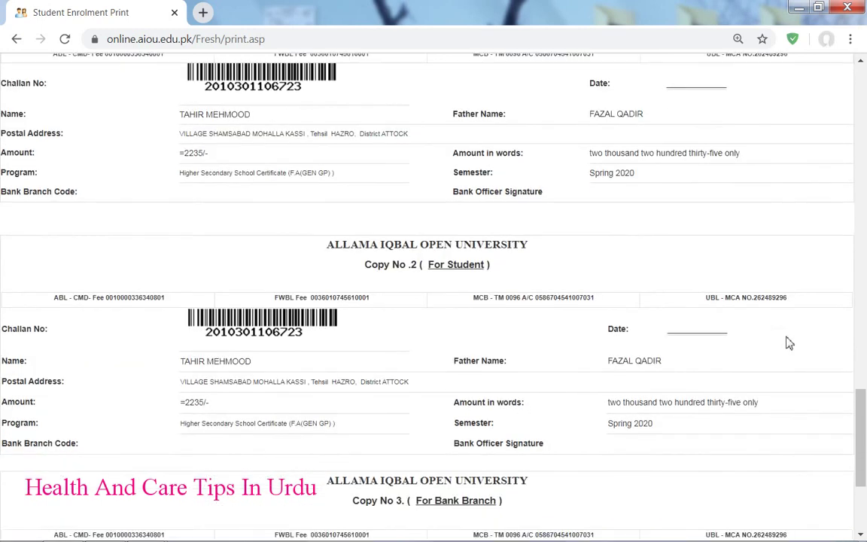
pyautogui.scroll(-2, 850, 400)
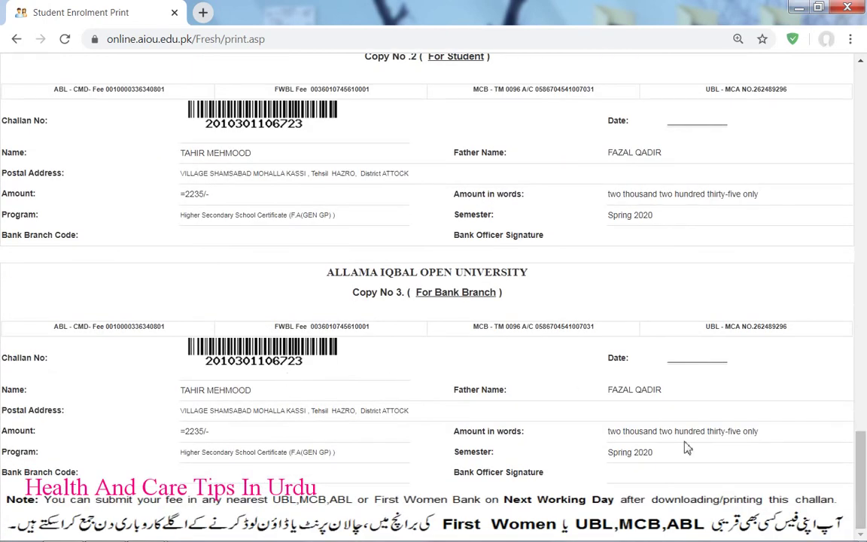
pyautogui.scroll(1, 571, 401)
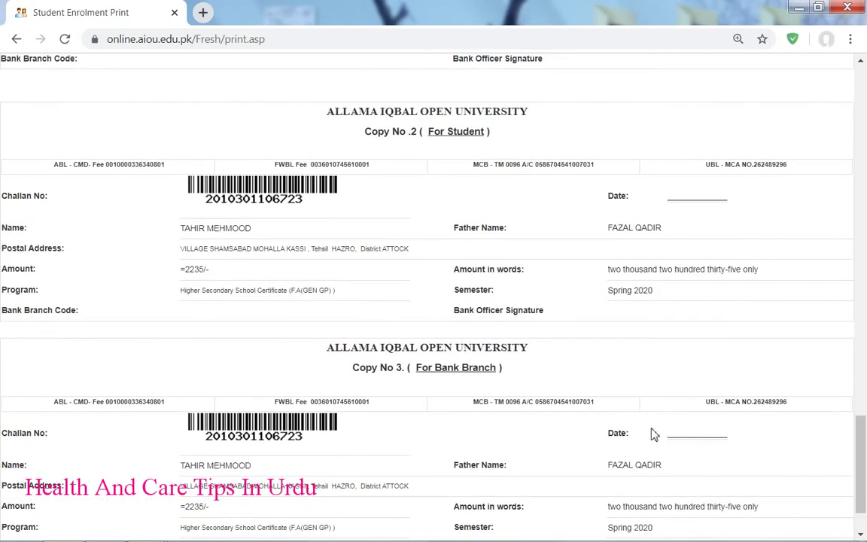
pyautogui.scroll(-1, 379, 402)
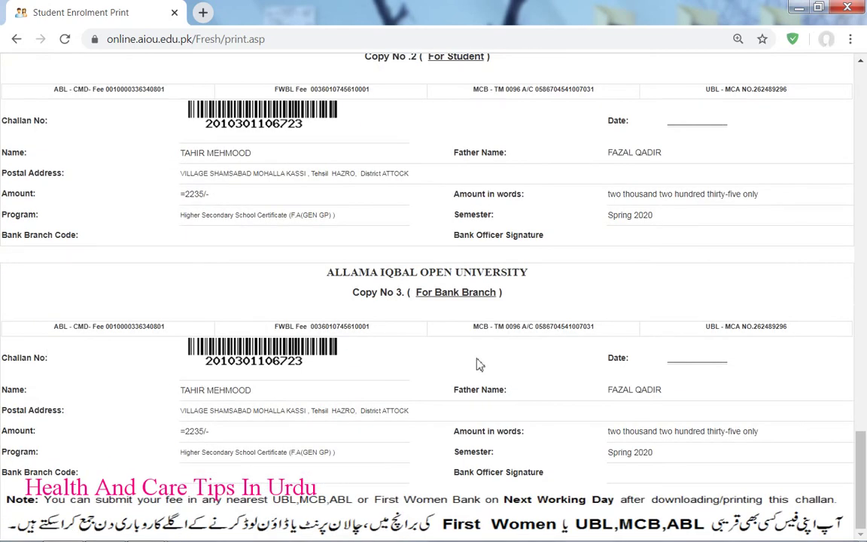
pyautogui.scroll(4, 519, 442)
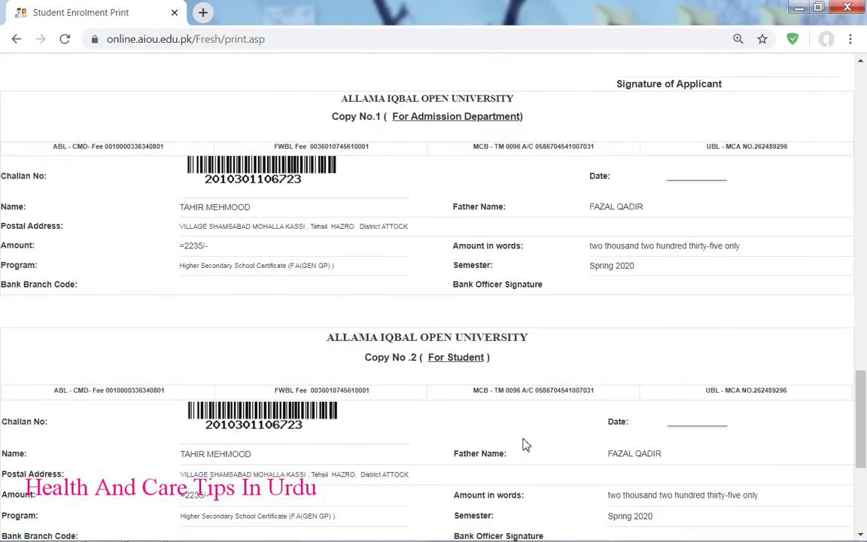
pyautogui.scroll(1, 706, 383)
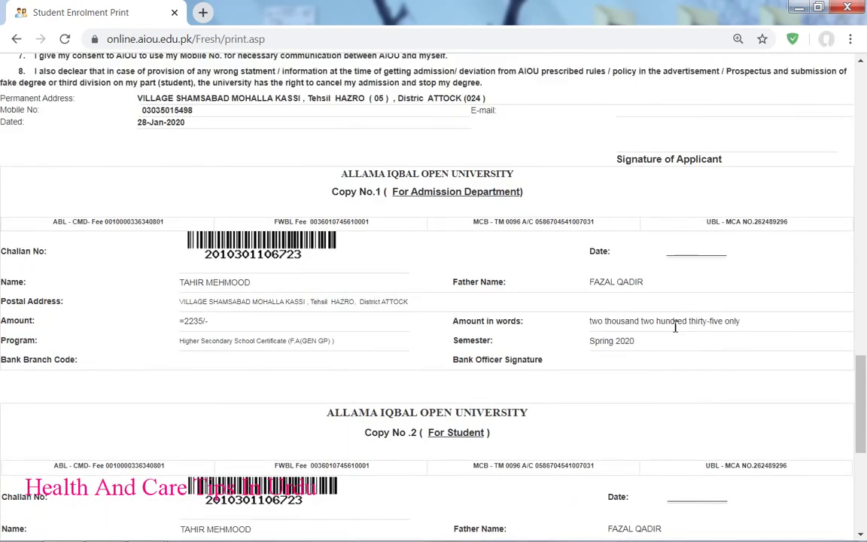
pyautogui.scroll(1, 444, 302)
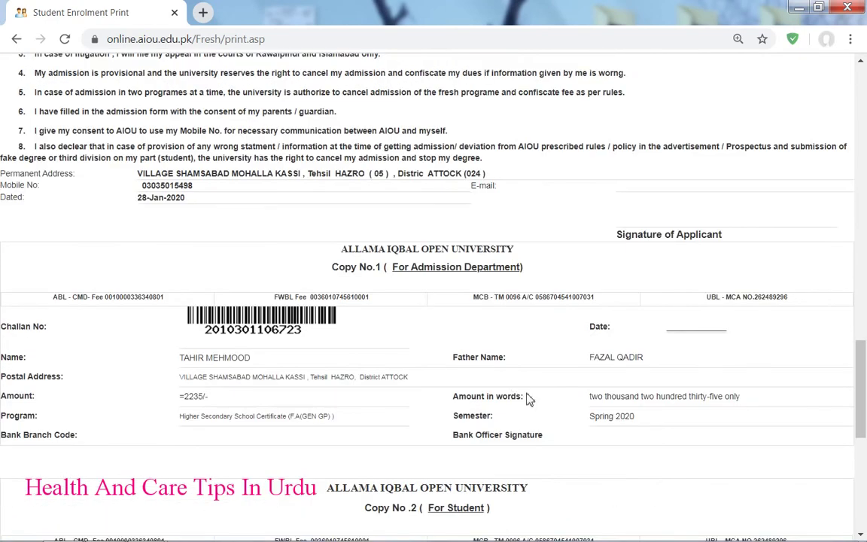
pyautogui.scroll(1, 497, 373)
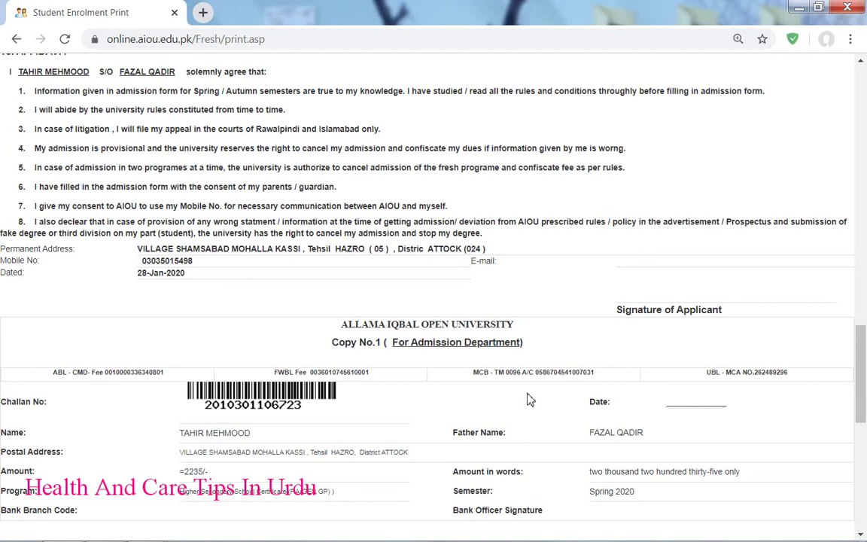
# - Examine the course list, the official-use section, the Urdu attachment instructions and the prepaid postal label addressed to the Directorate of Admission
pyautogui.scroll(15, 397, 301)
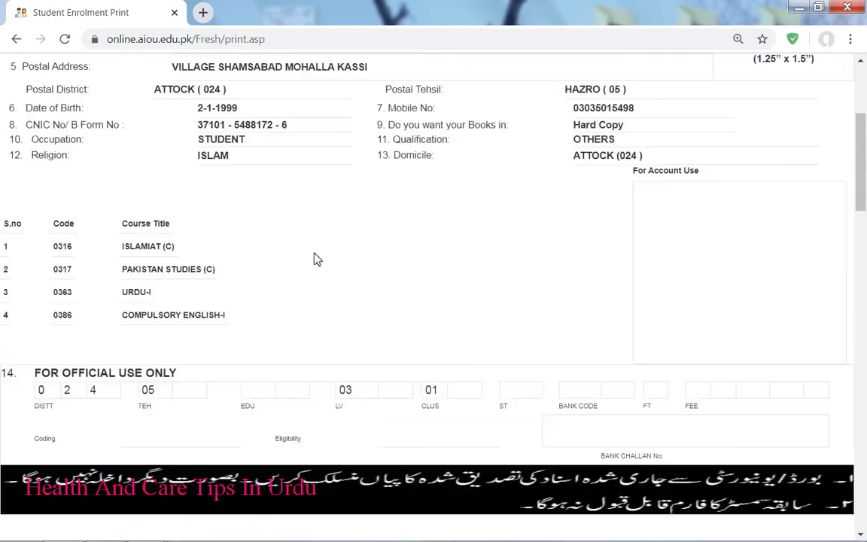
pyautogui.scroll(3, 314, 258)
pyautogui.scroll(-3, 180, 408)
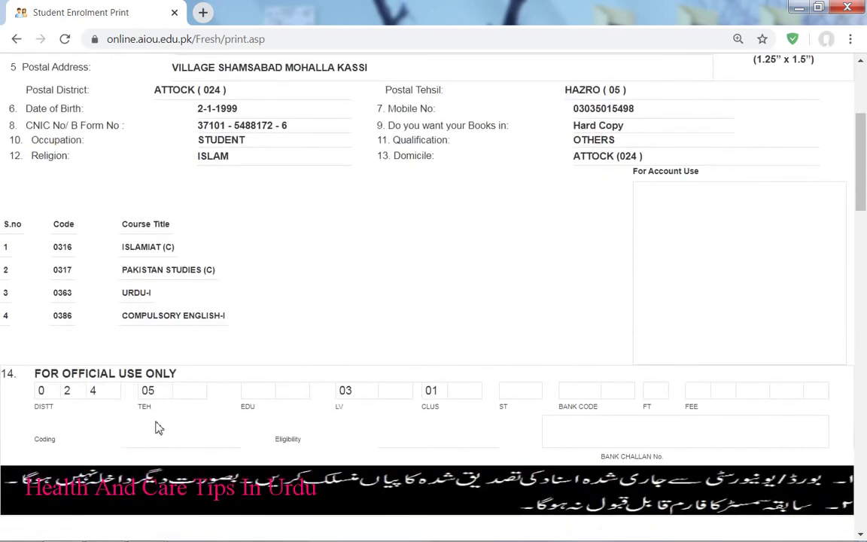
pyautogui.scroll(-1, 158, 428)
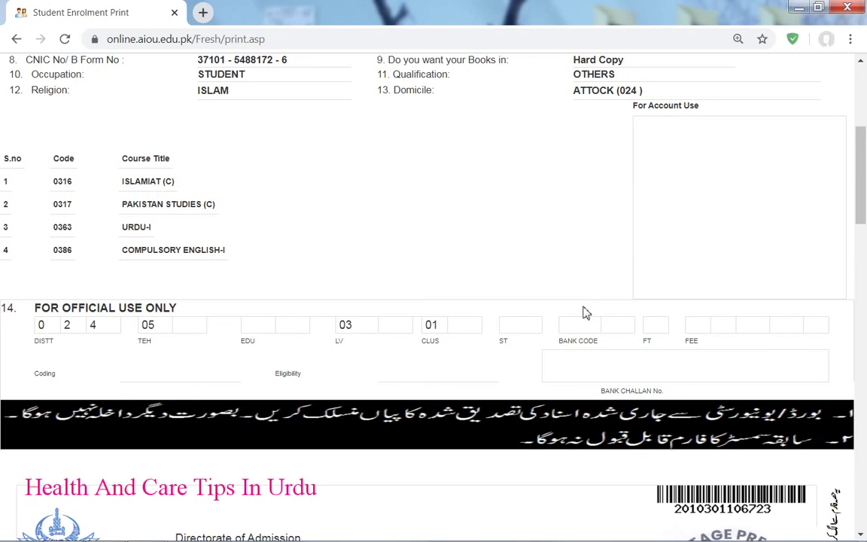
pyautogui.scroll(-2, 482, 309)
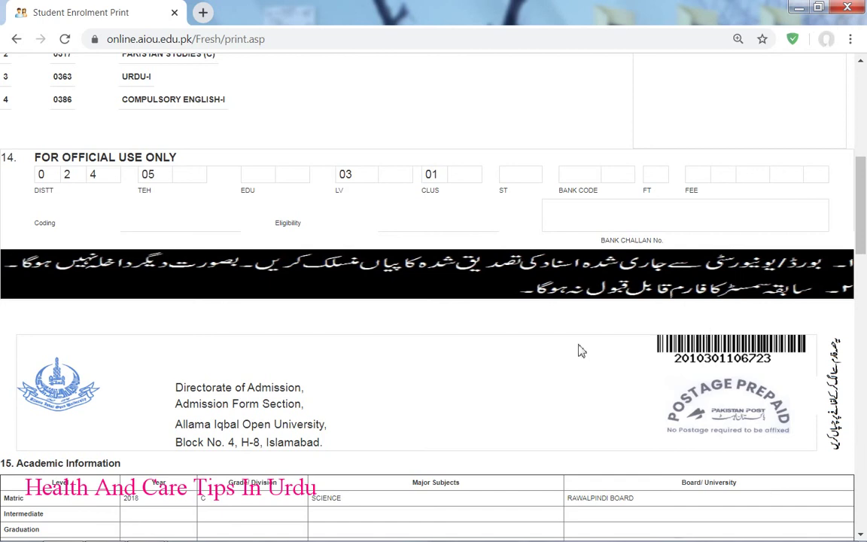
pyautogui.scroll(-2, 536, 384)
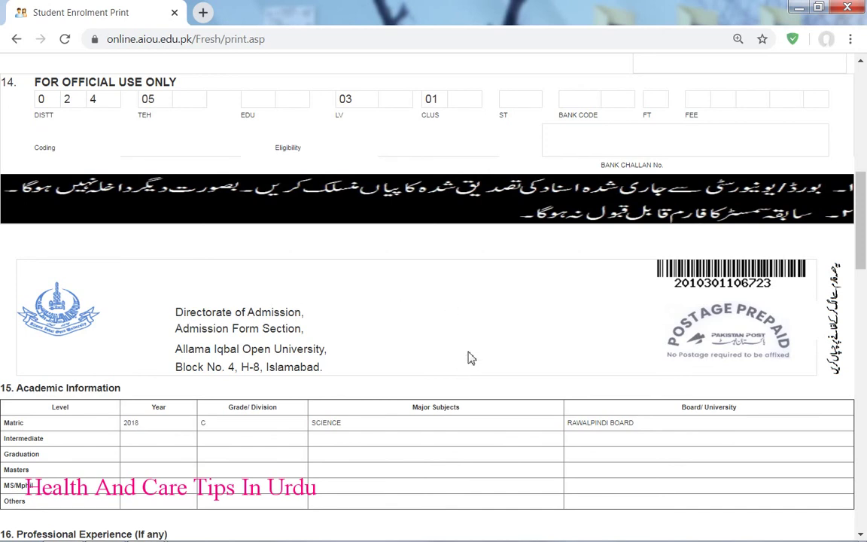
pyautogui.scroll(1, 469, 359)
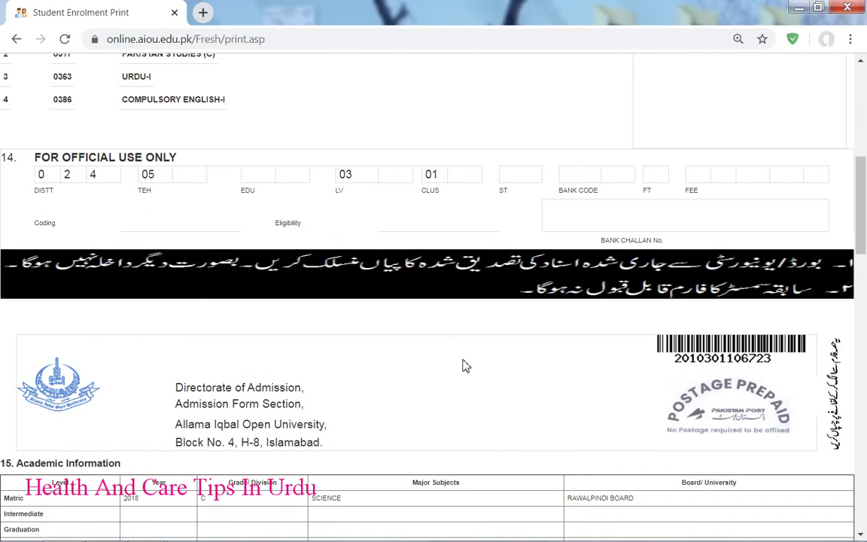
pyautogui.scroll(1, 465, 365)
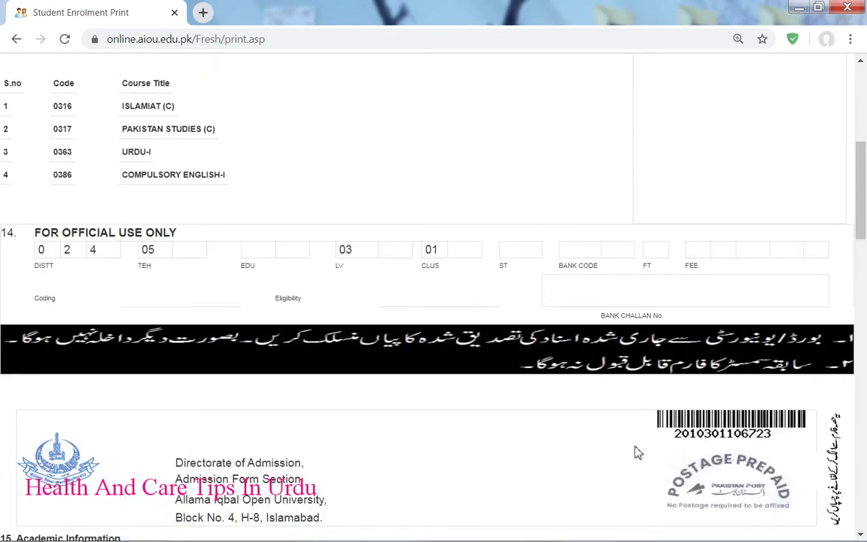